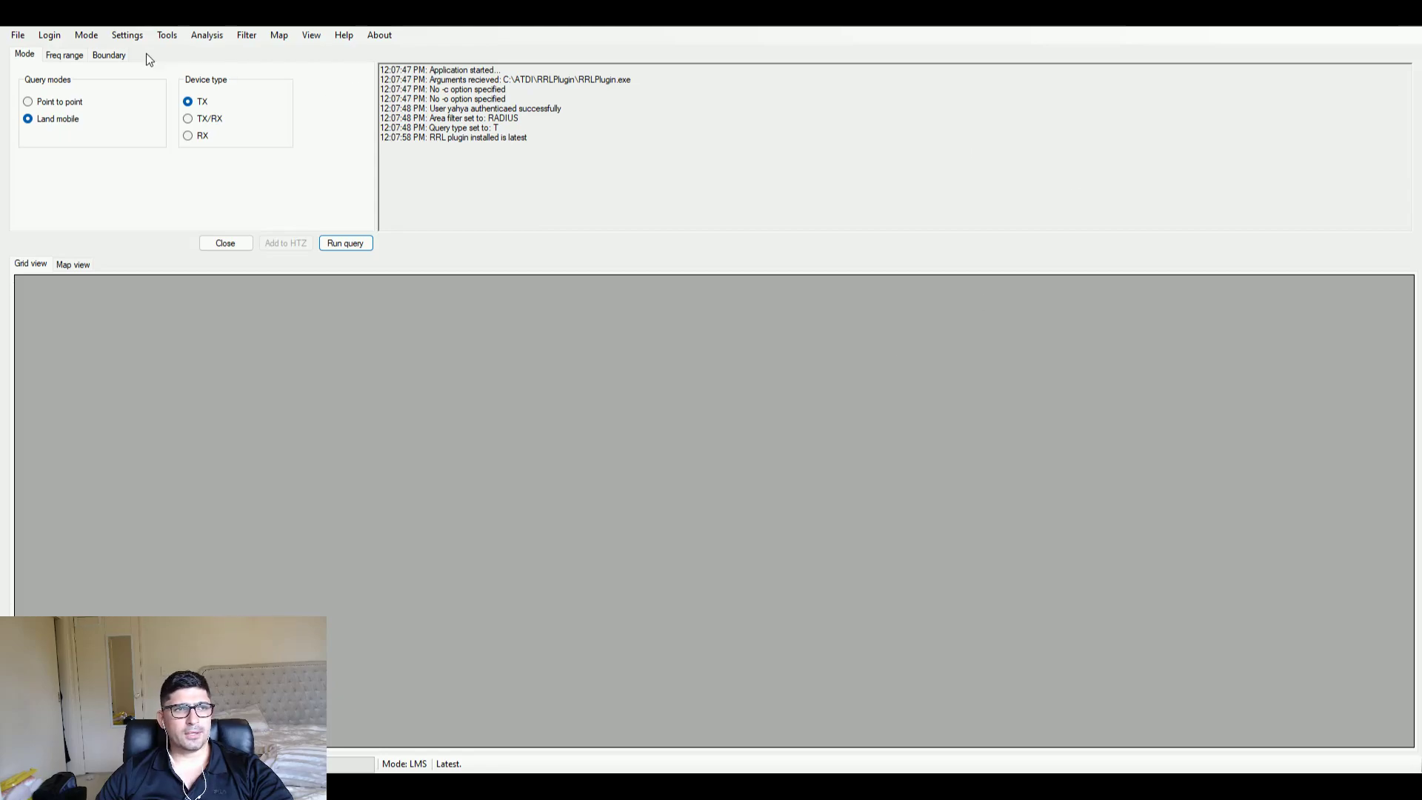
Set the query mode to Land mobile, querying transmitters (TX) only.
left_click(65, 104)
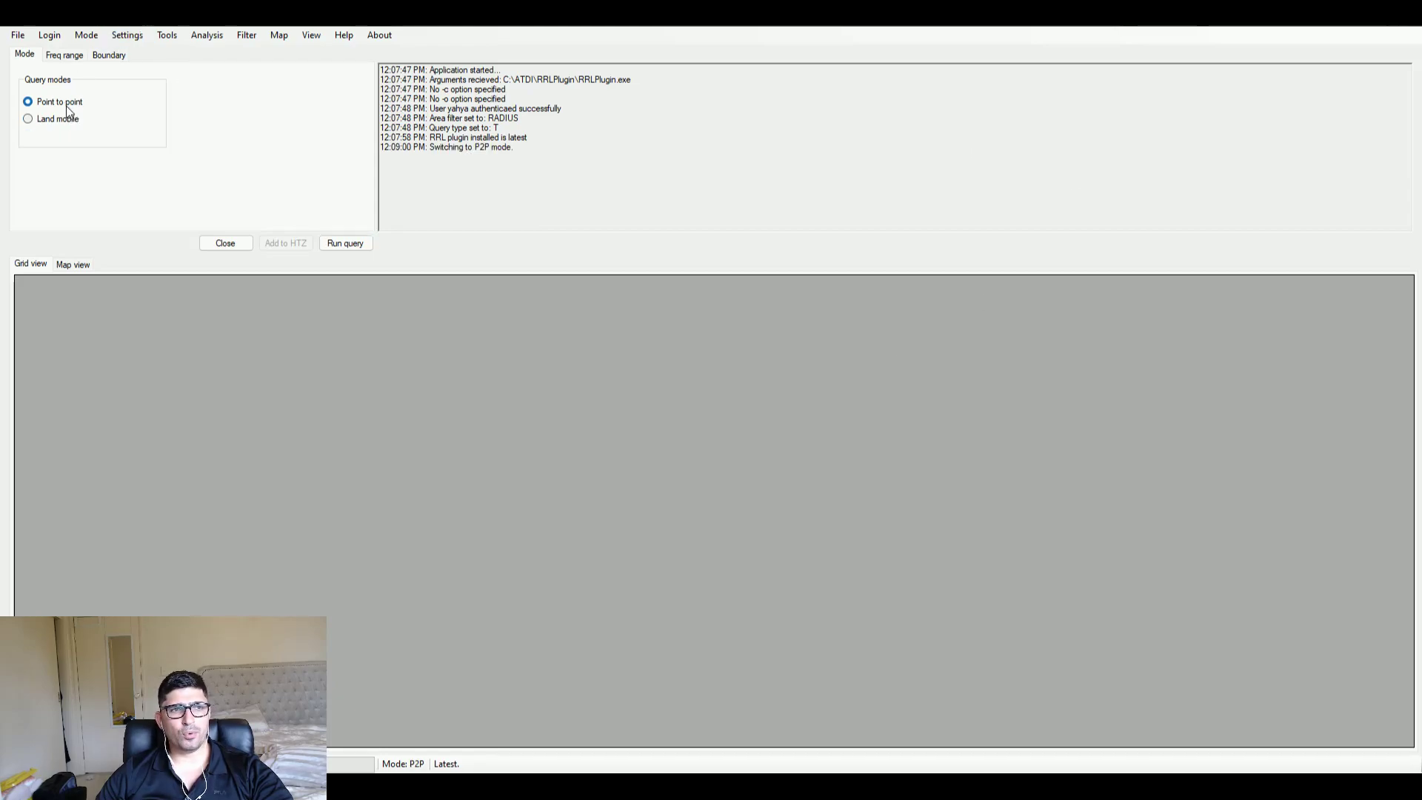
left_click(61, 121)
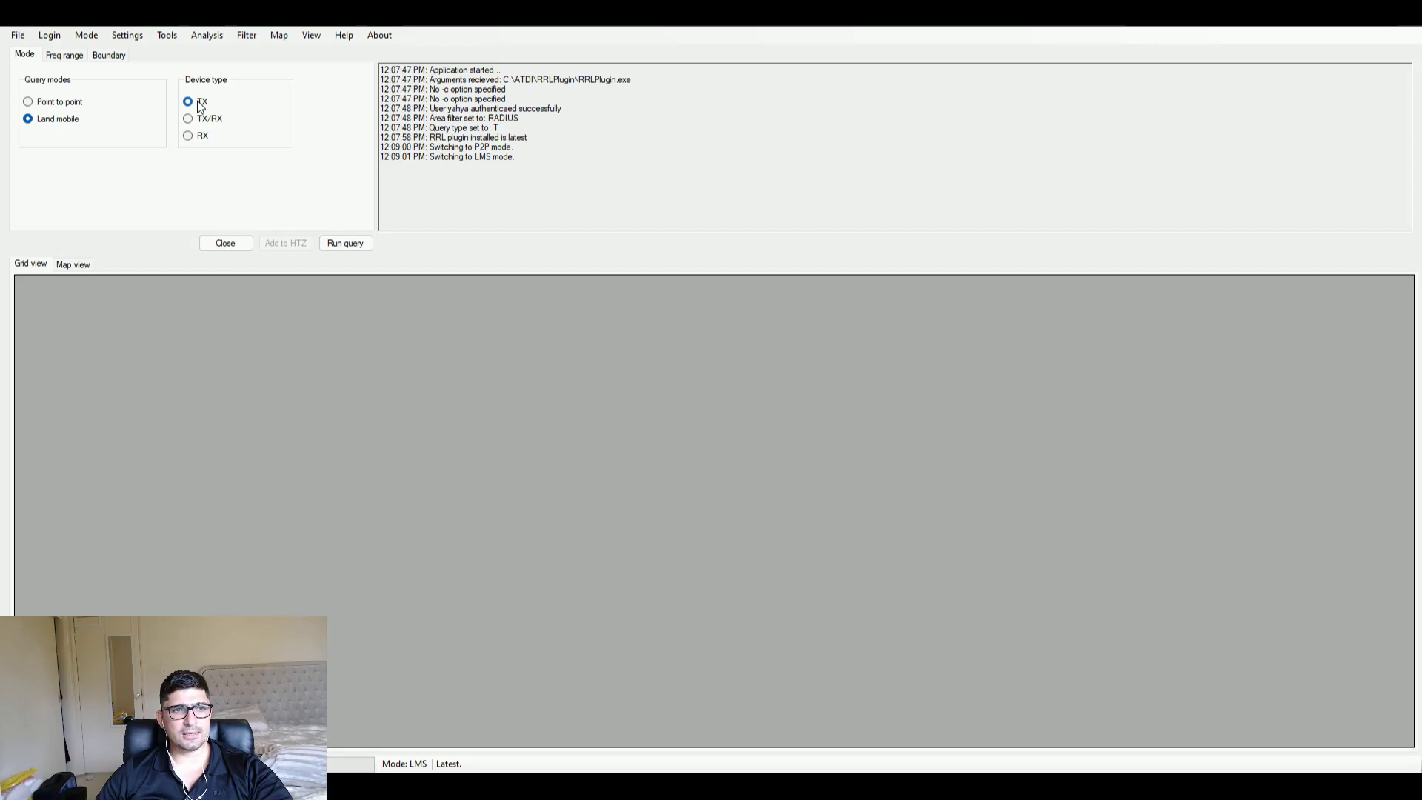
Pick the 400MHz LMS Seg Y/T band from the frequency range band list.
left_click(63, 55)
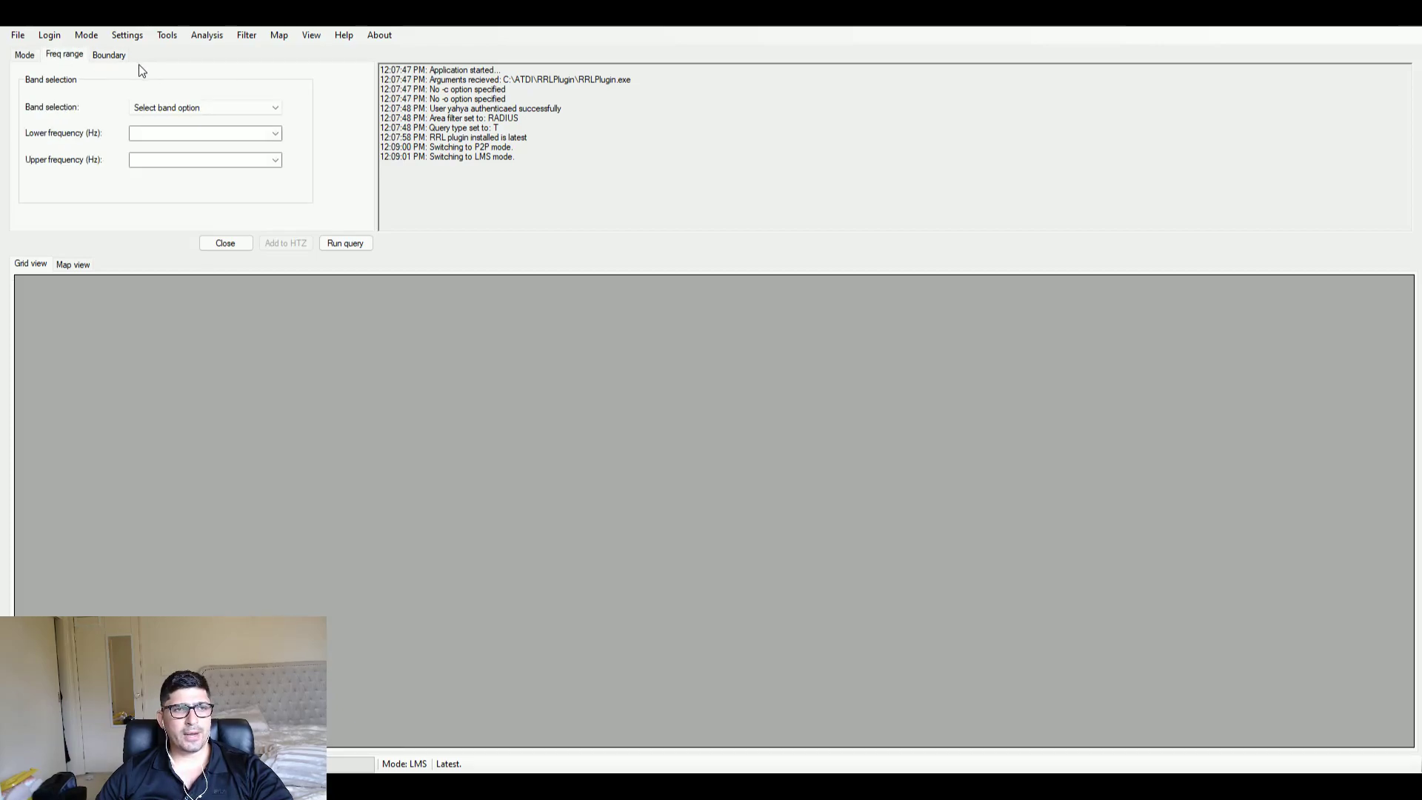
left_click(150, 133)
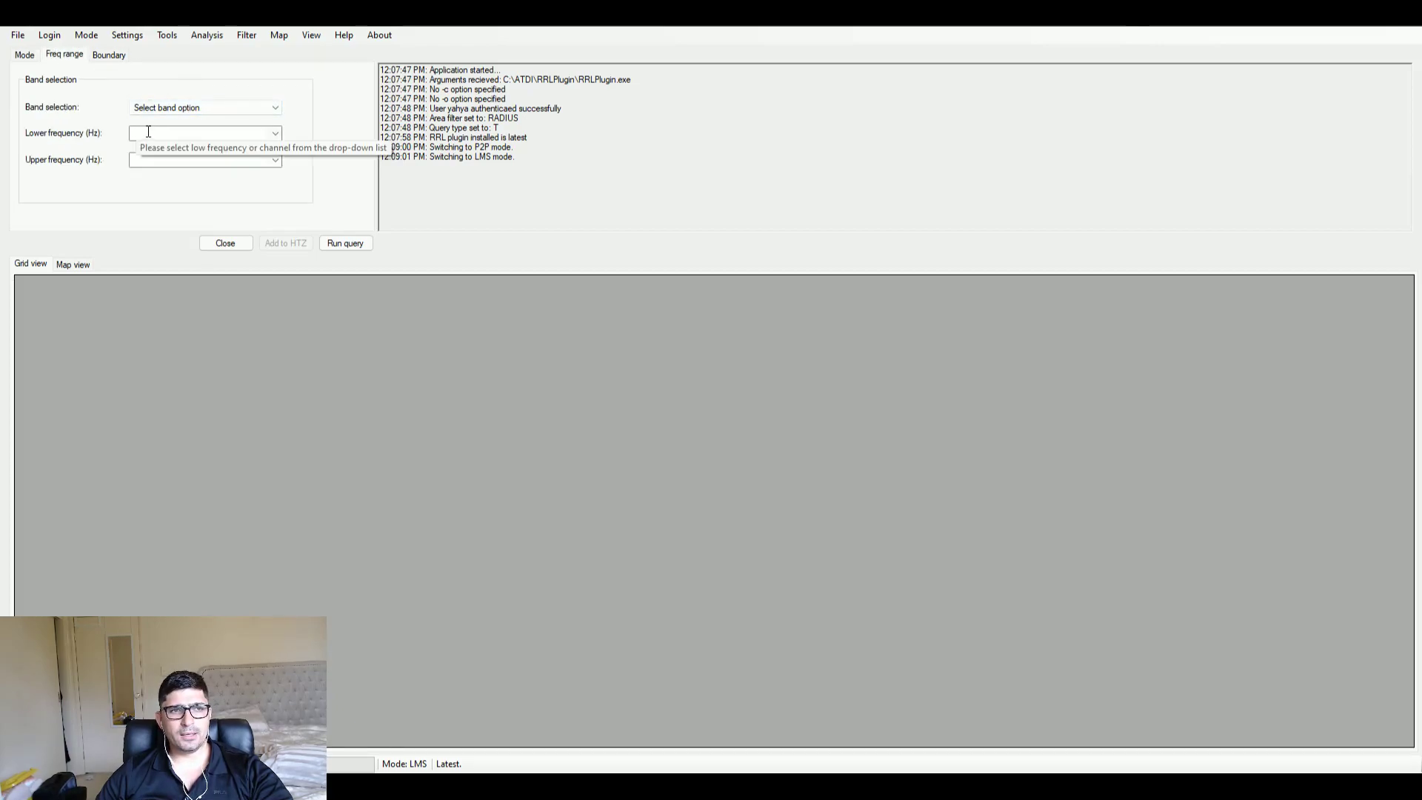
left_click(172, 134)
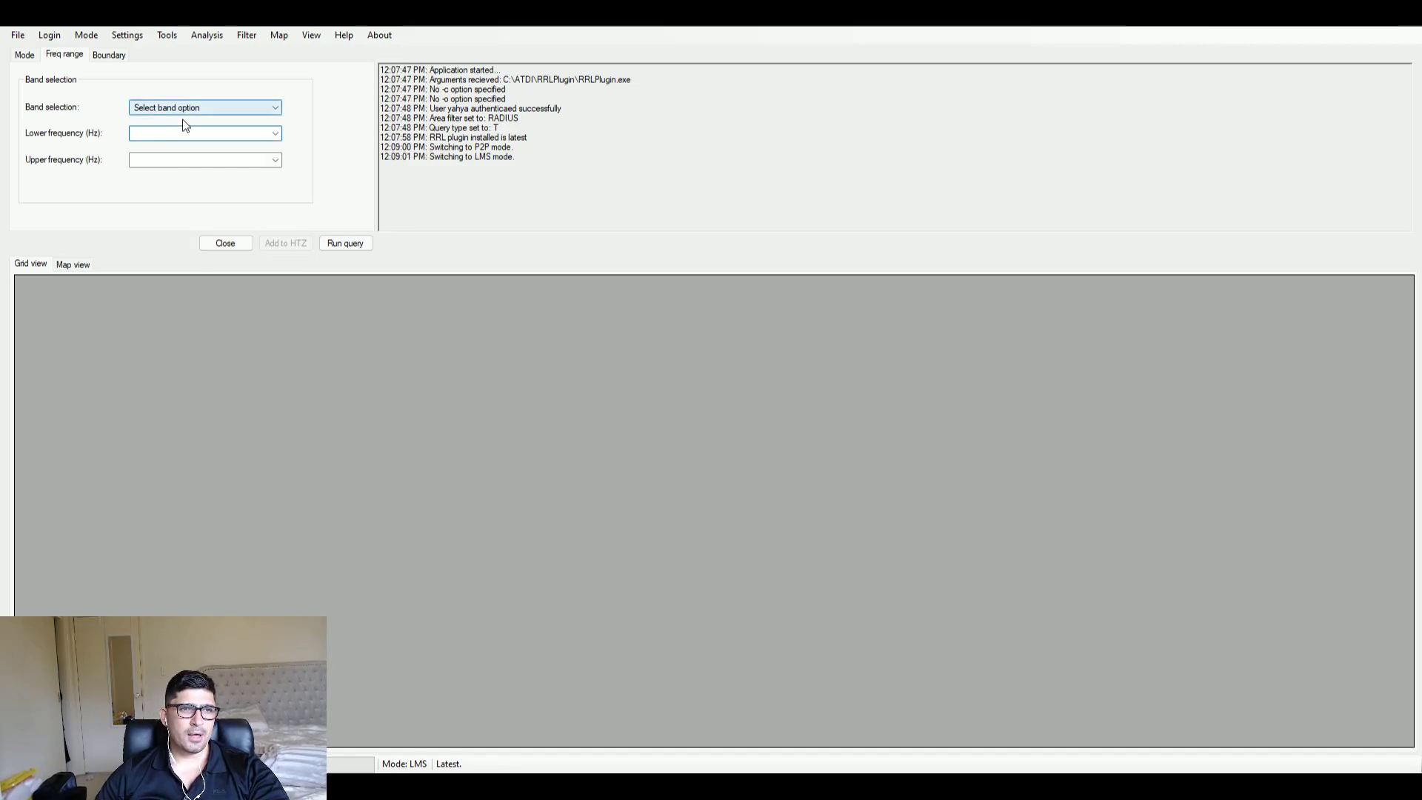
left_click(263, 106)
scroll(245, 252, "down", 6)
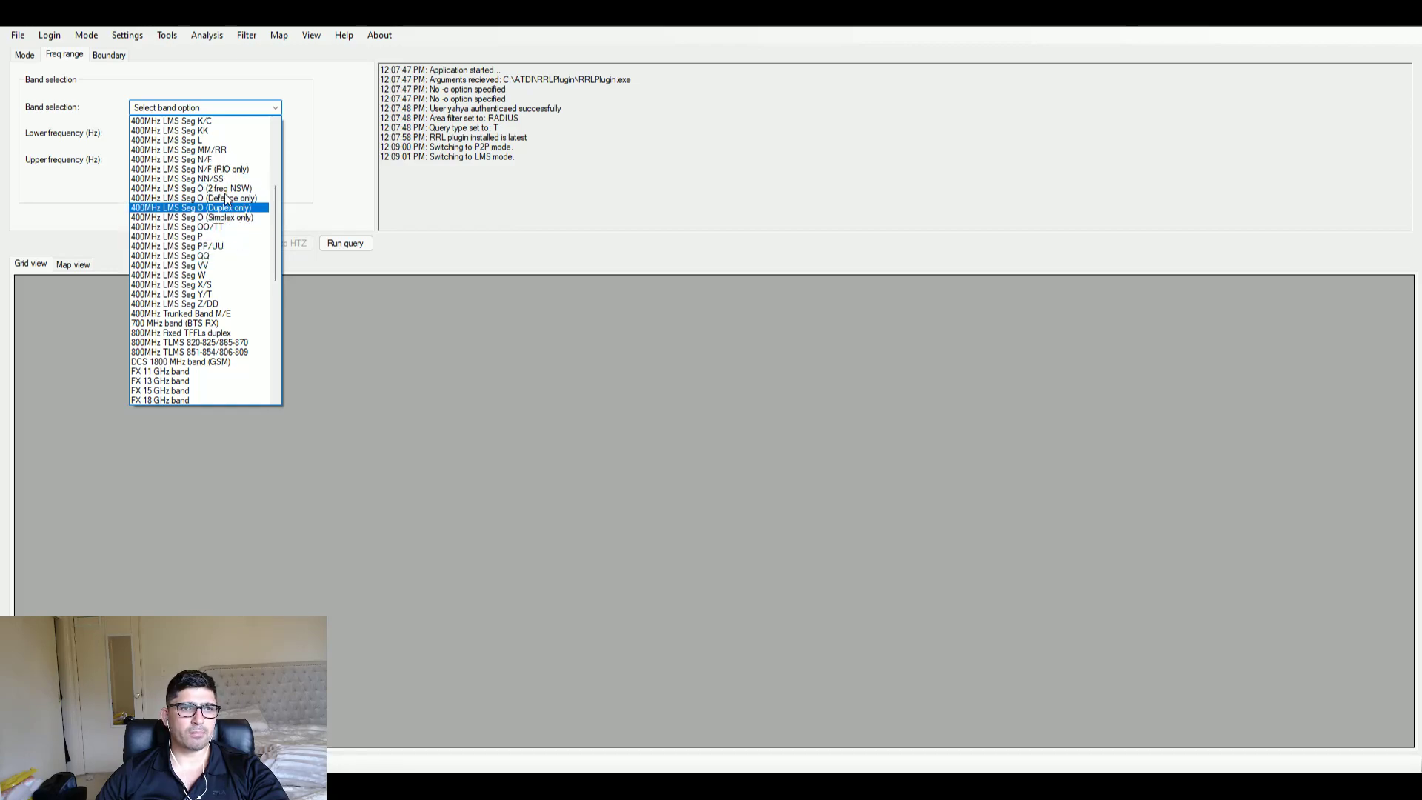
left_click(221, 296)
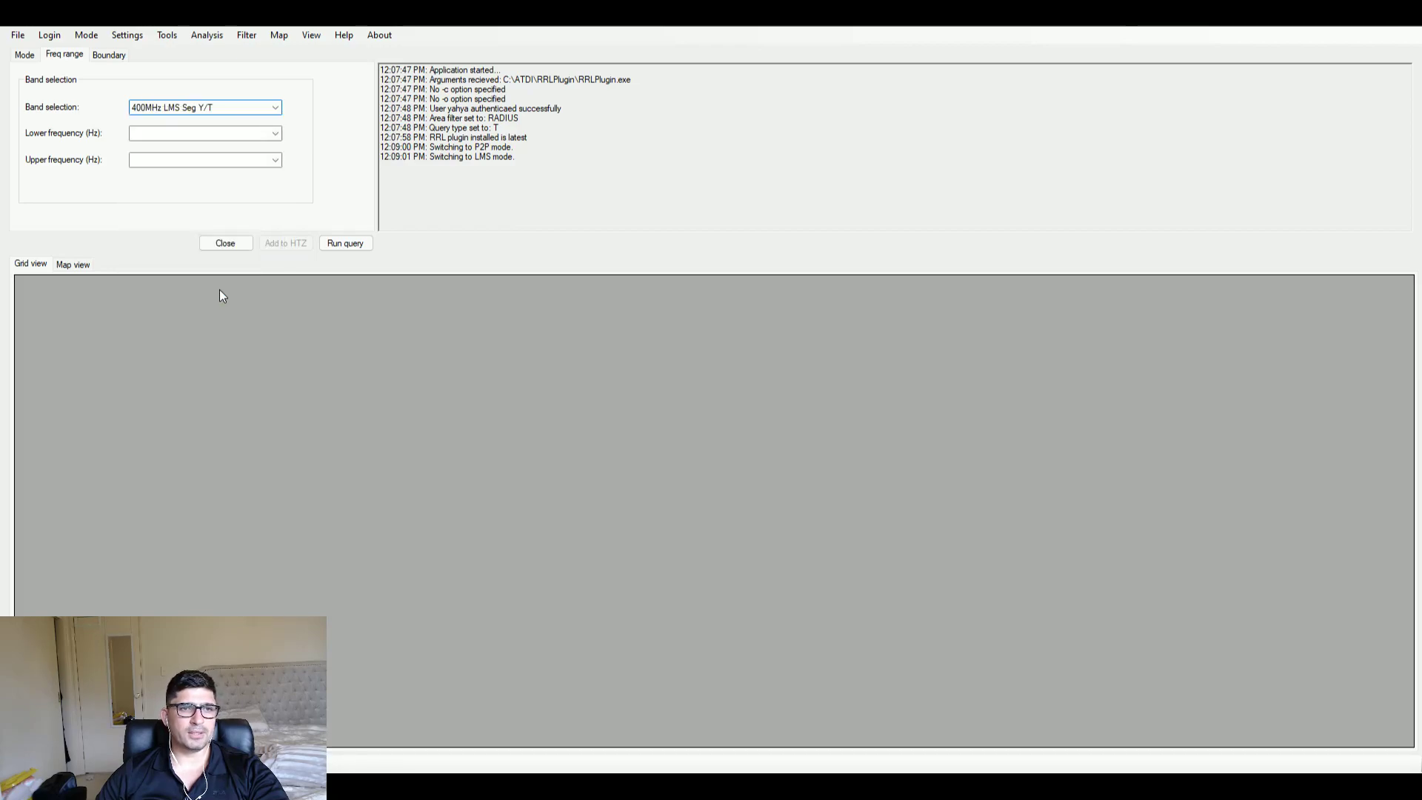
Set the lower frequency to 467512500 Hz, keeping the upper limit at 469975000 Hz.
left_click(274, 135)
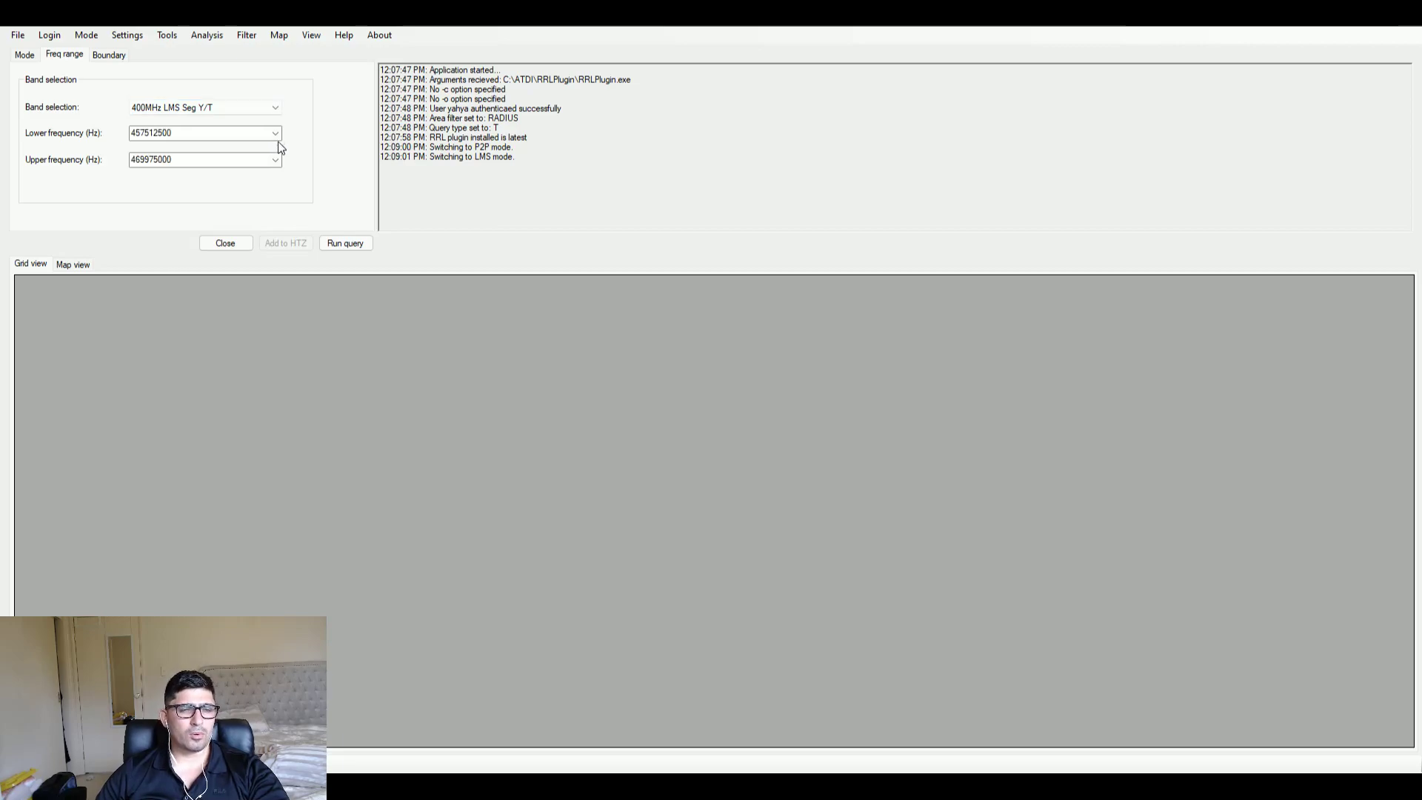
left_click(278, 134)
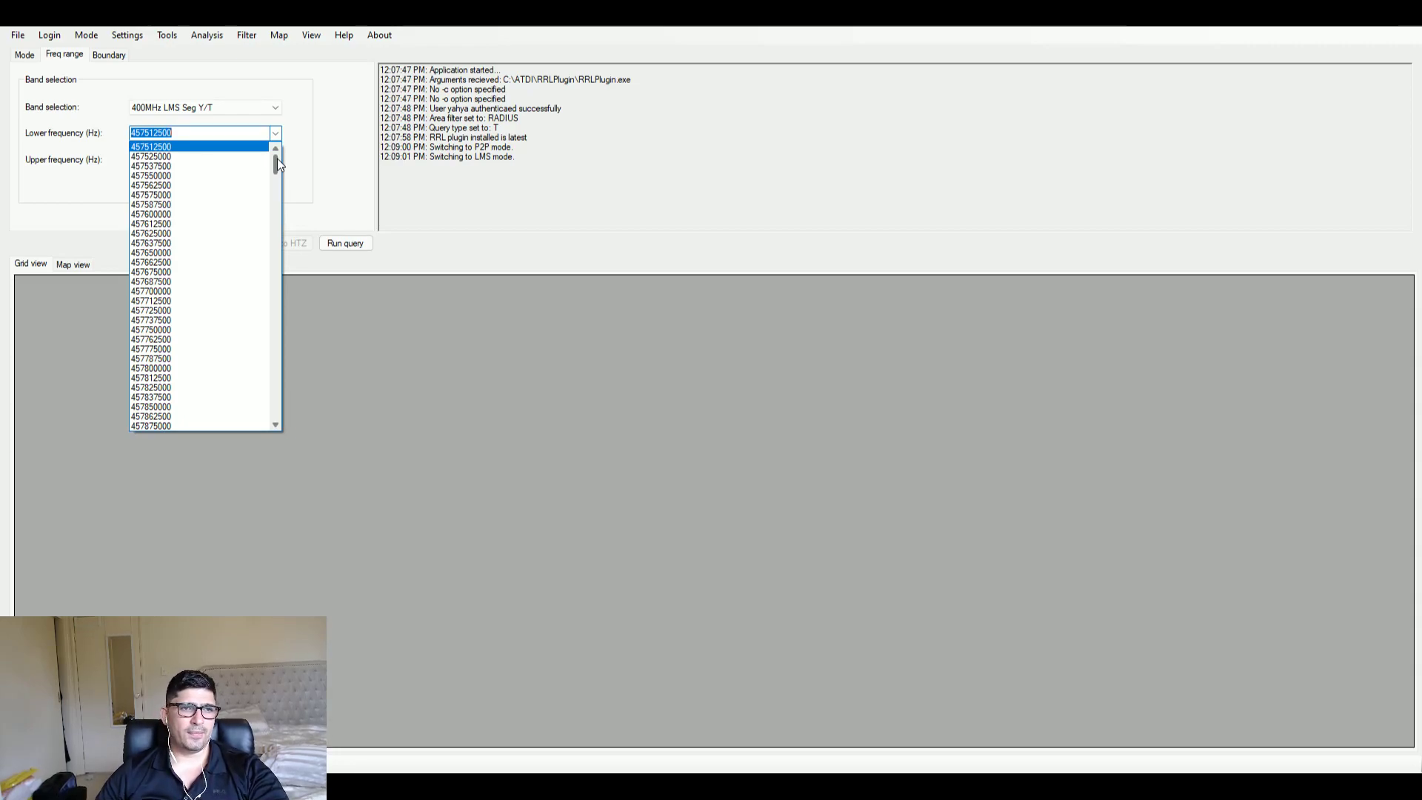
left_click_drag(277, 158, 255, 291)
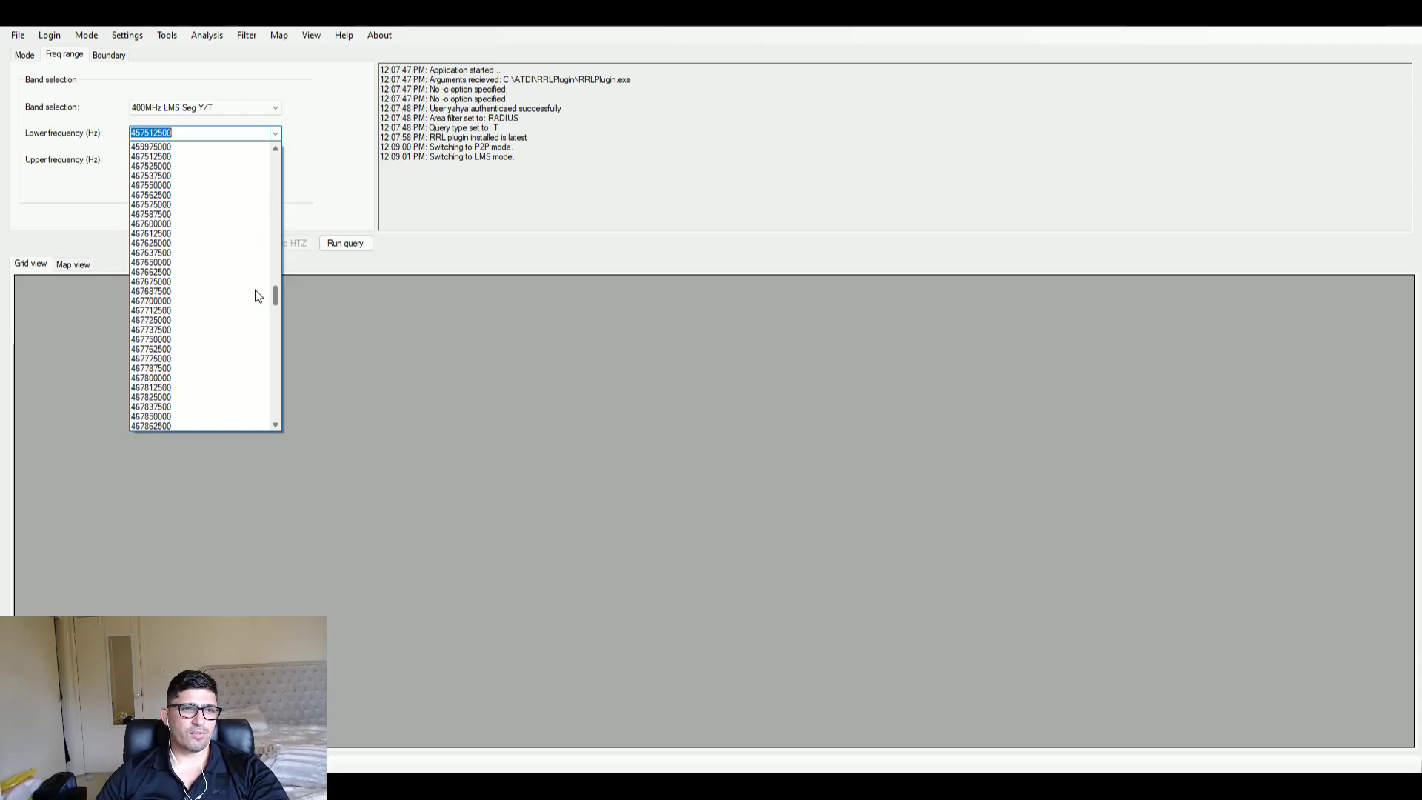
left_click(163, 157)
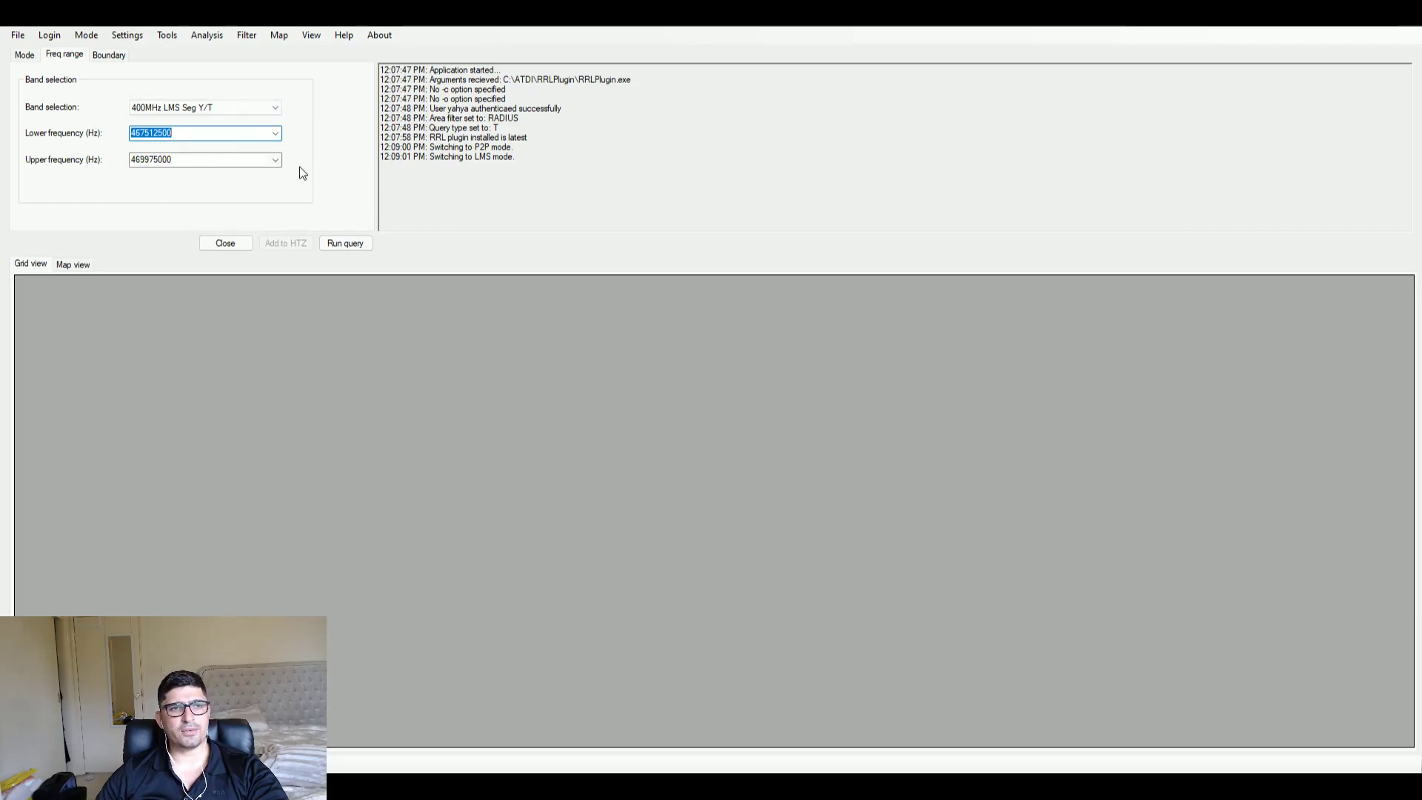
Resolve site 10013468's latitude and longitude on the Boundary tab.
left_click(108, 59)
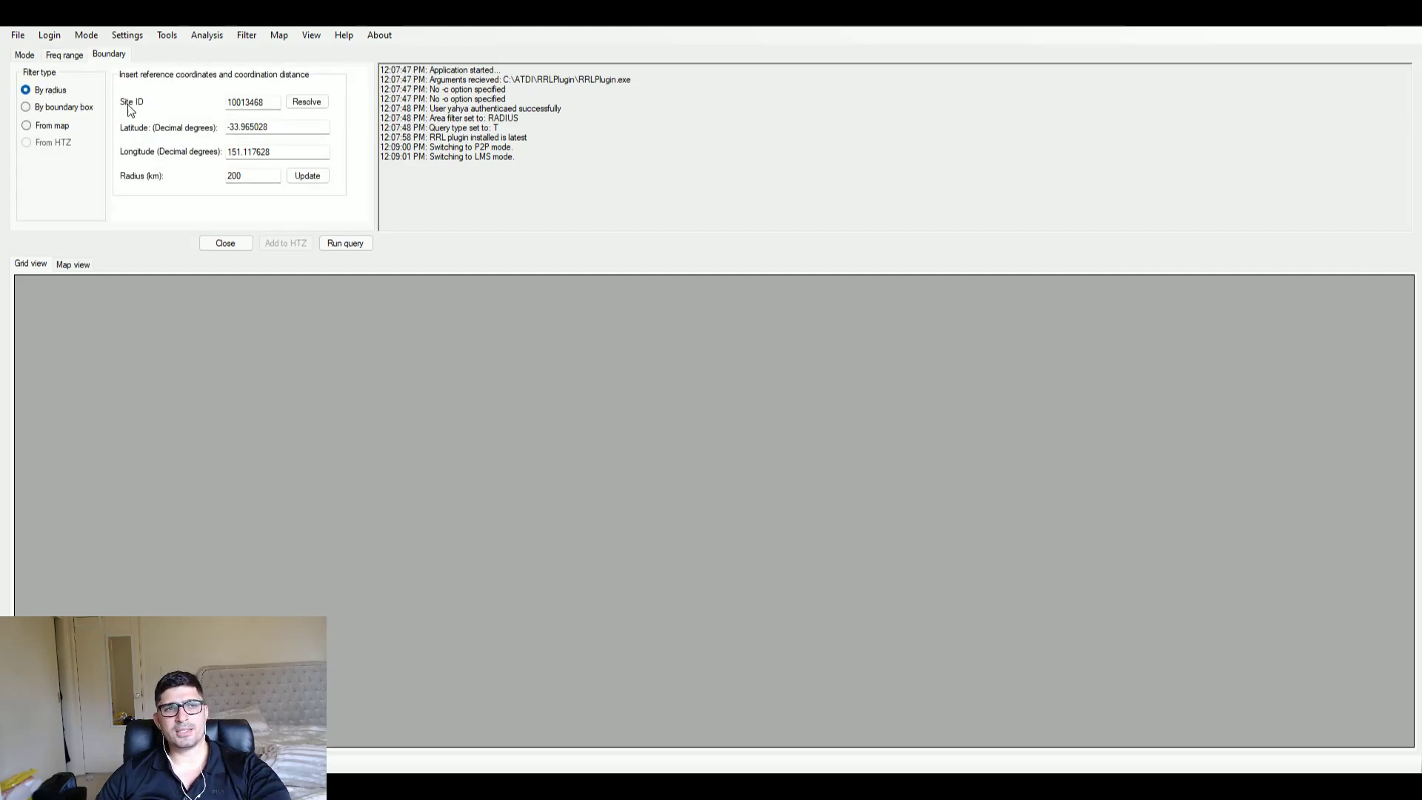
left_click_drag(269, 103, 229, 103)
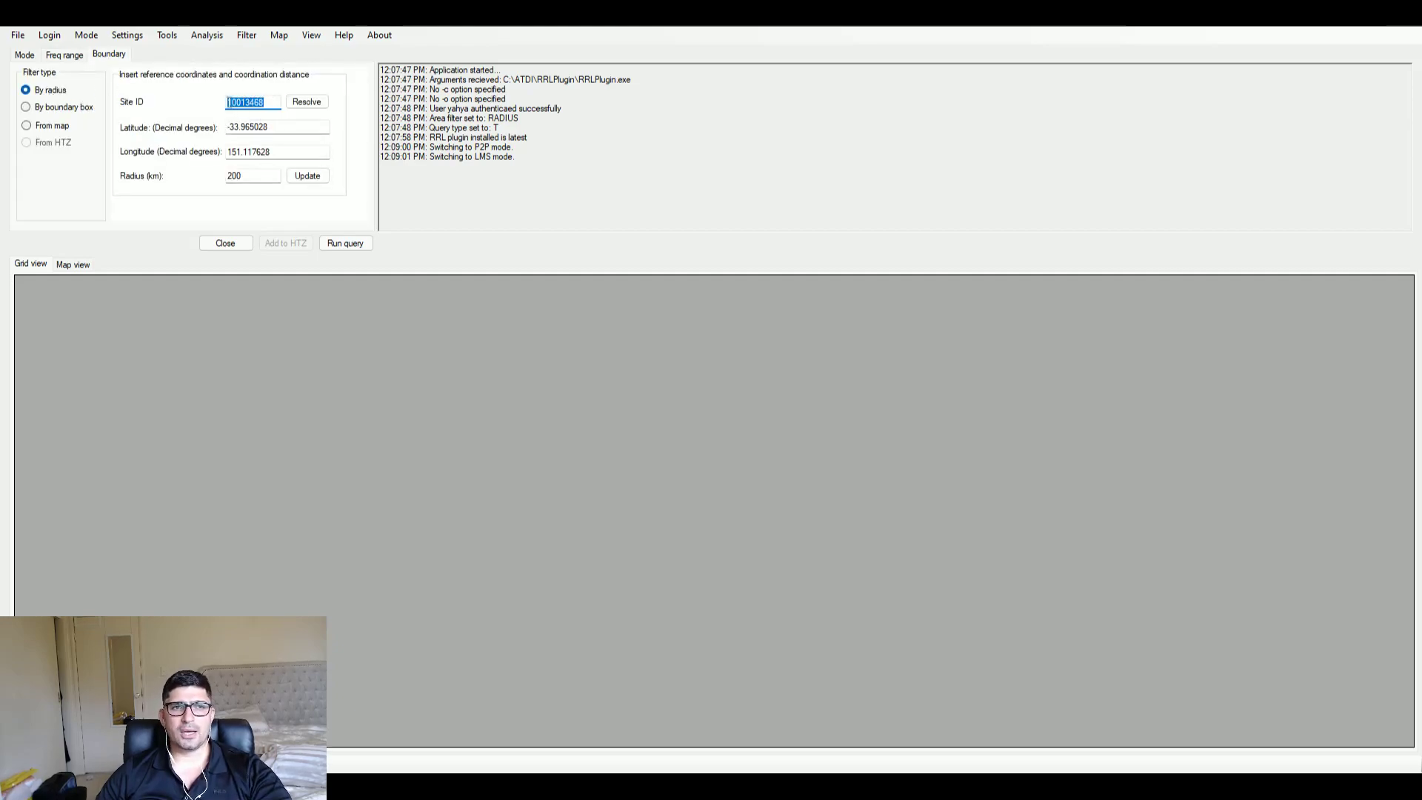
left_click(308, 105)
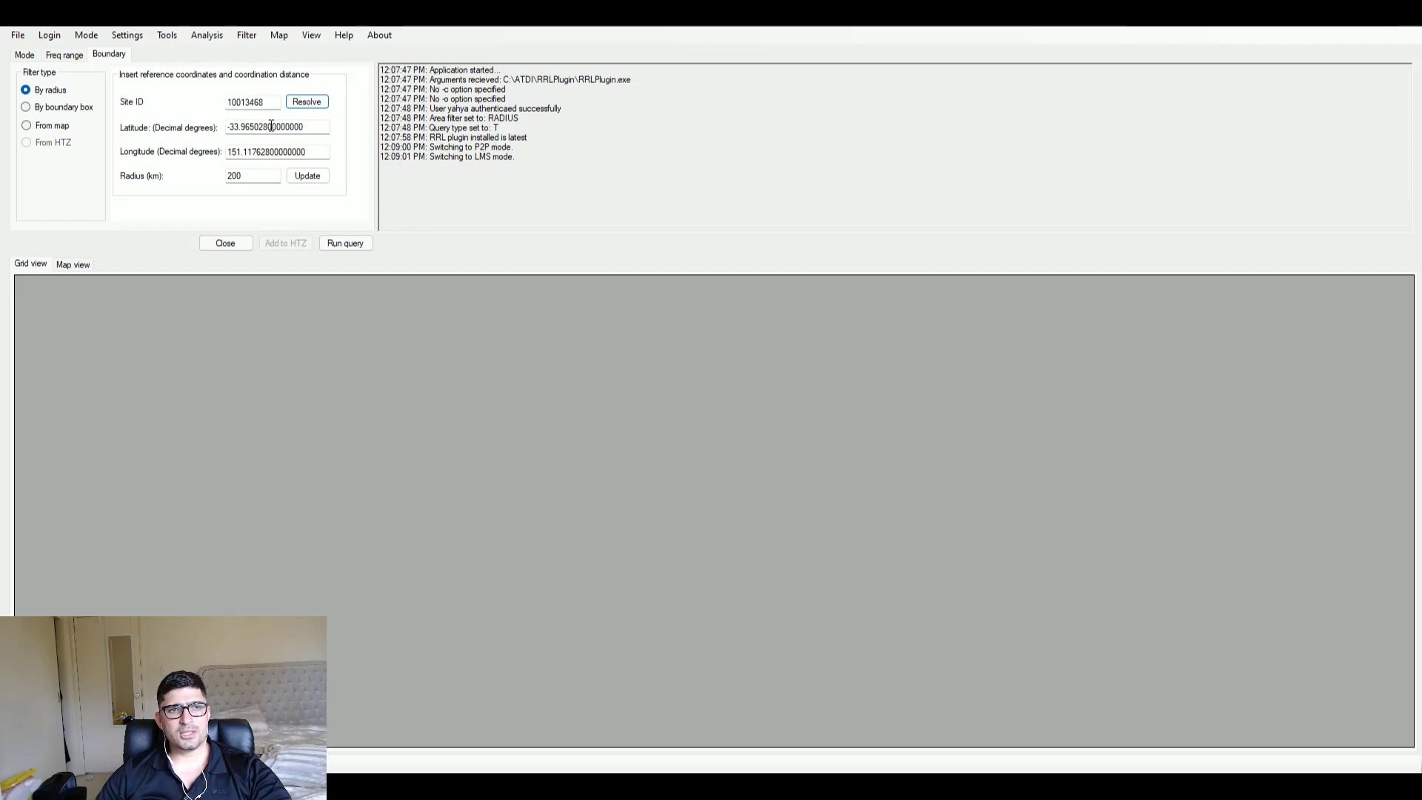
Enter a 100 km radius and update to show the circle on the map.
left_click_drag(272, 127, 200, 178)
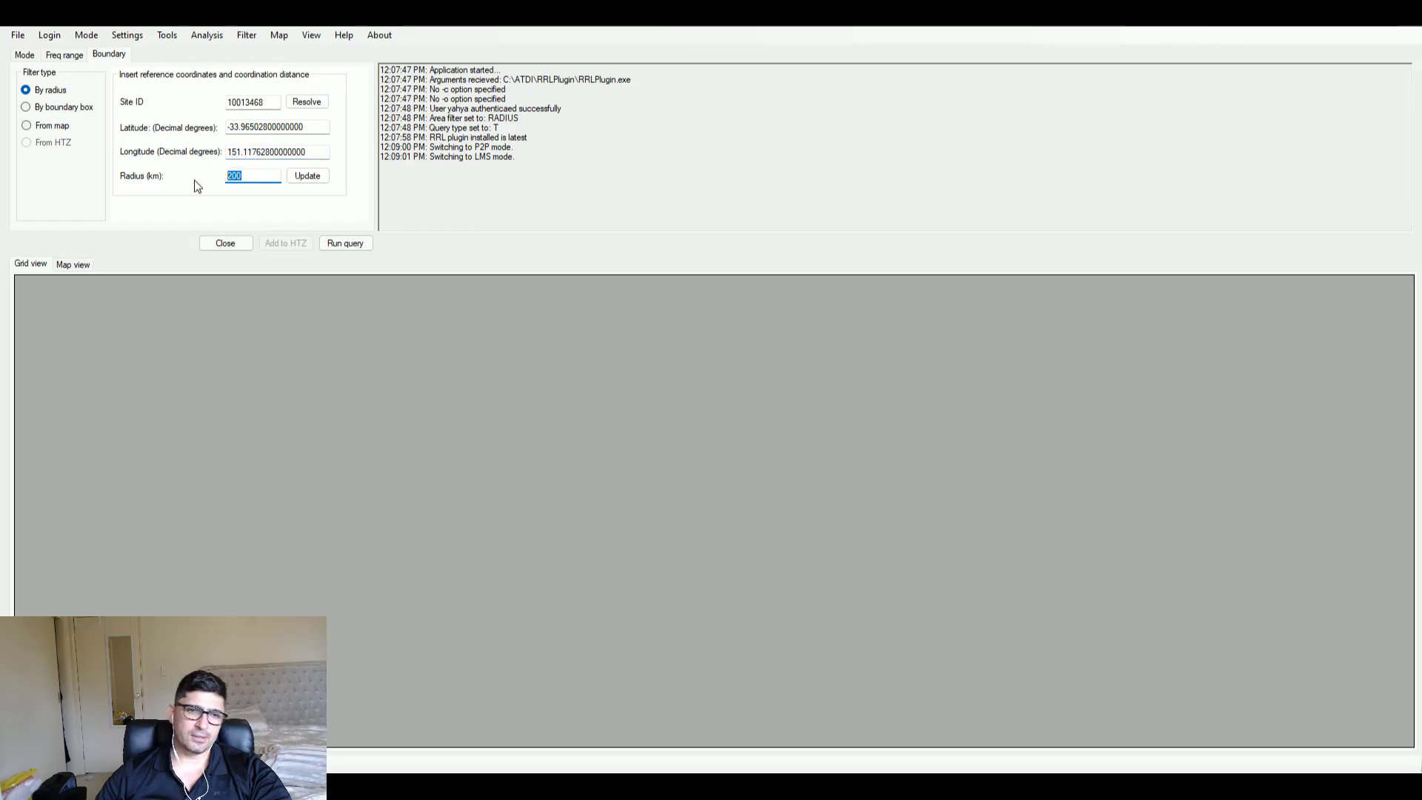
type("100")
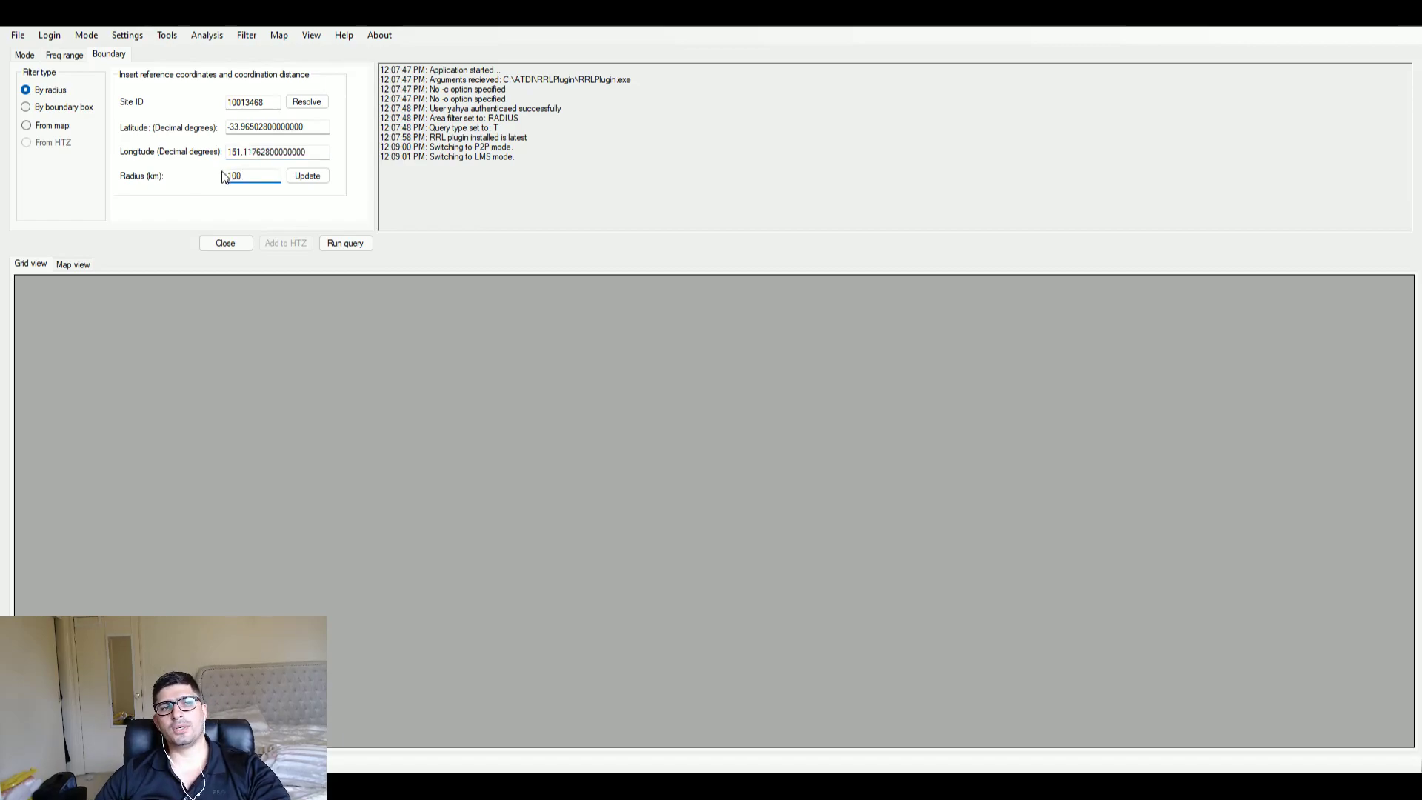
left_click(308, 177)
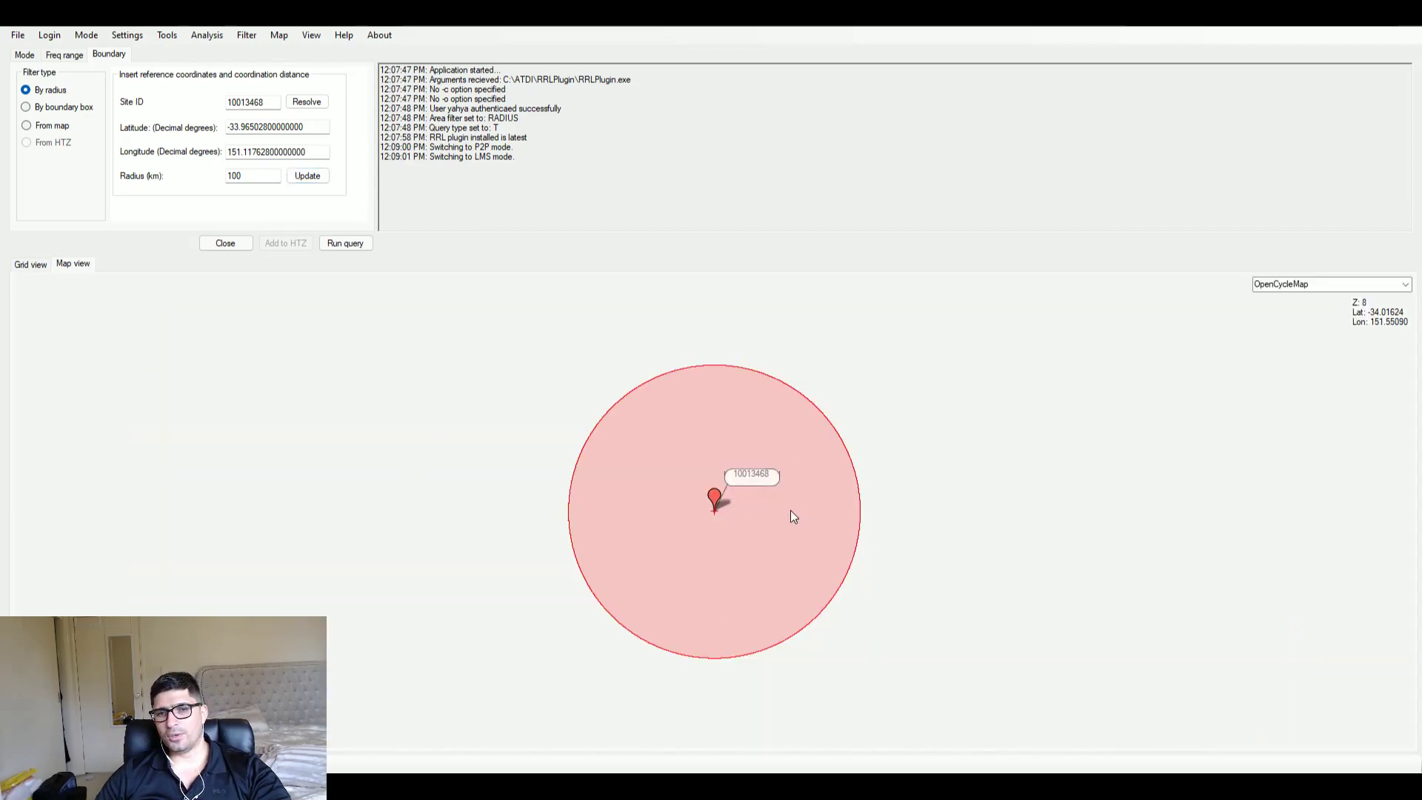
scroll(713, 518, "down", 1)
scroll(714, 517, "down", 1)
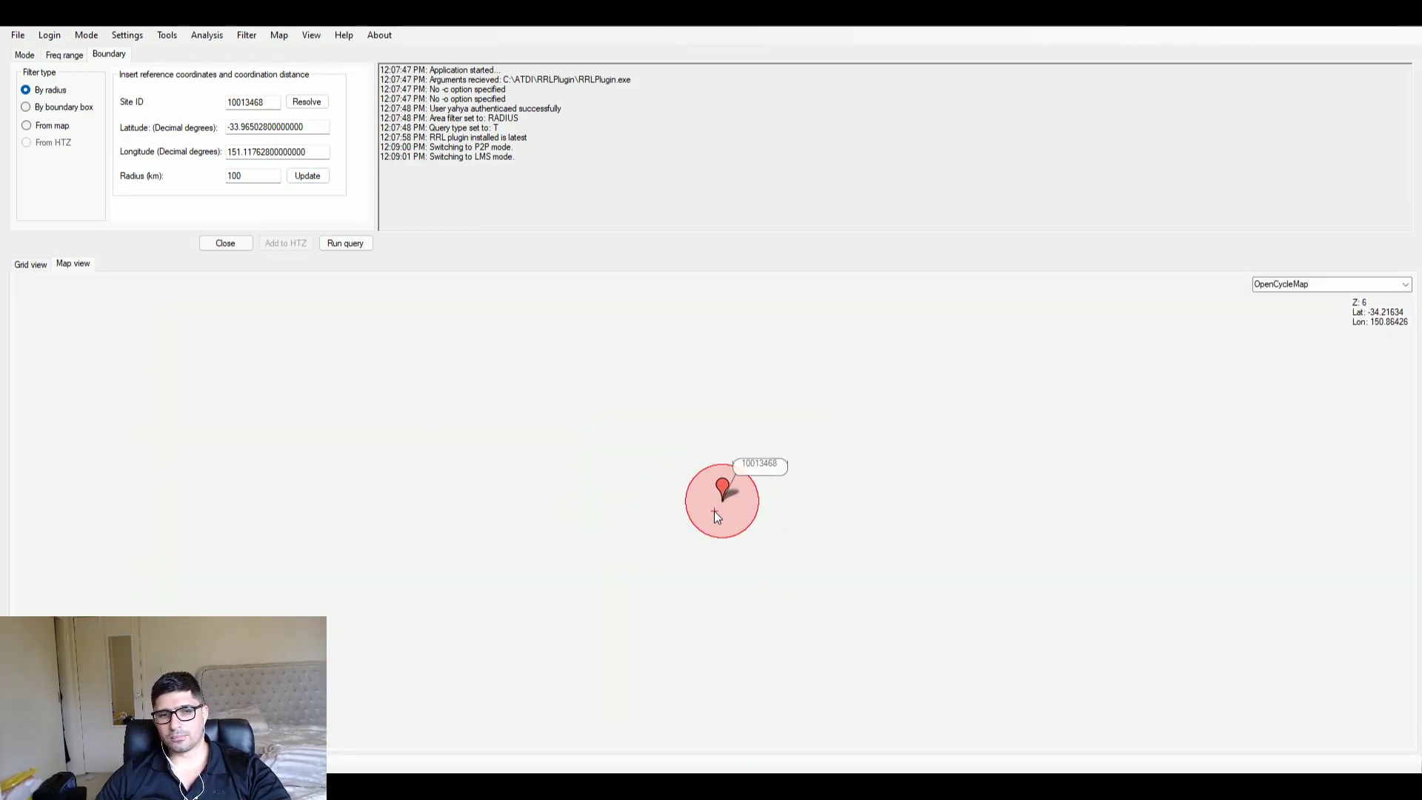
scroll(714, 511, "up", 2)
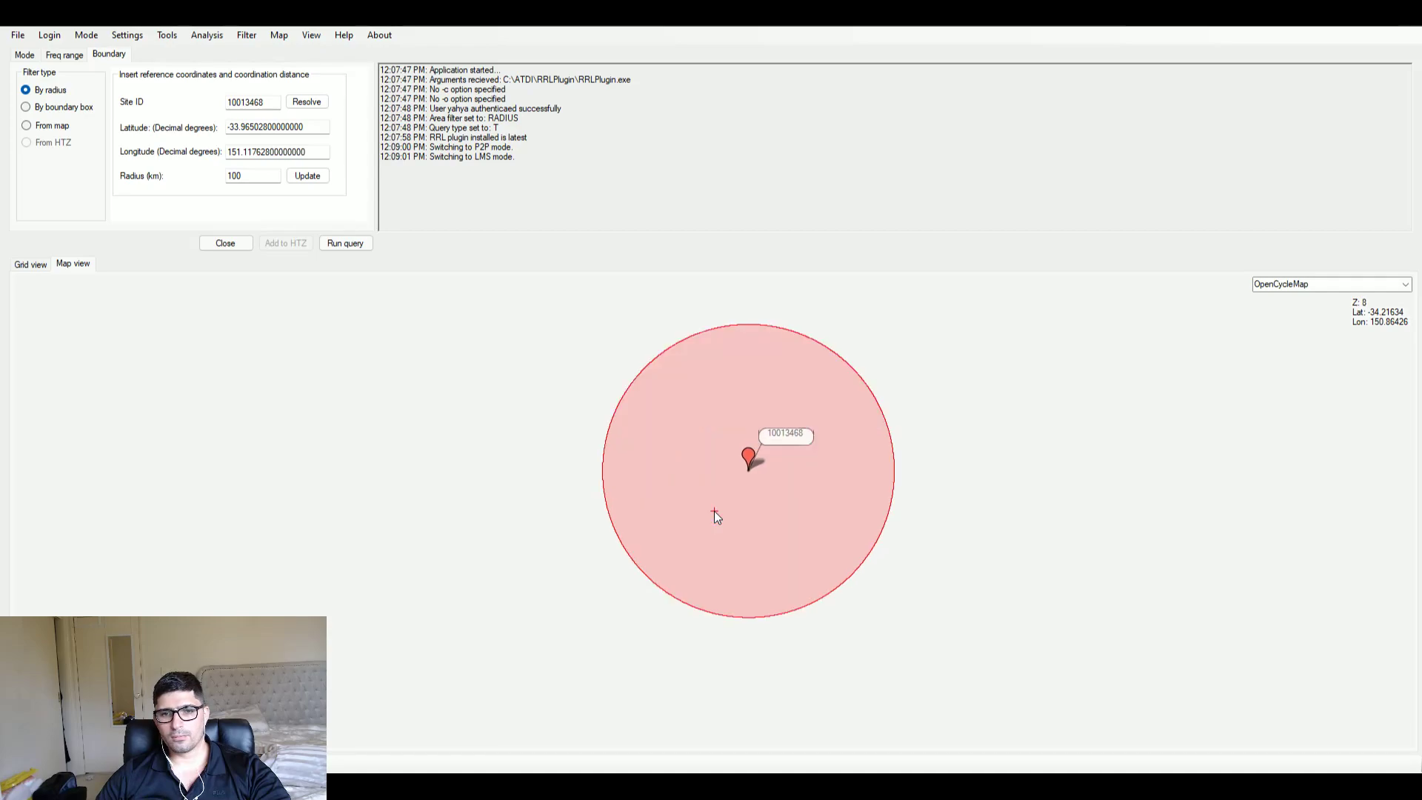
Change the map provider from OpenCycleMap to GoogleMap and zoom in on Sydney.
left_click(1404, 287)
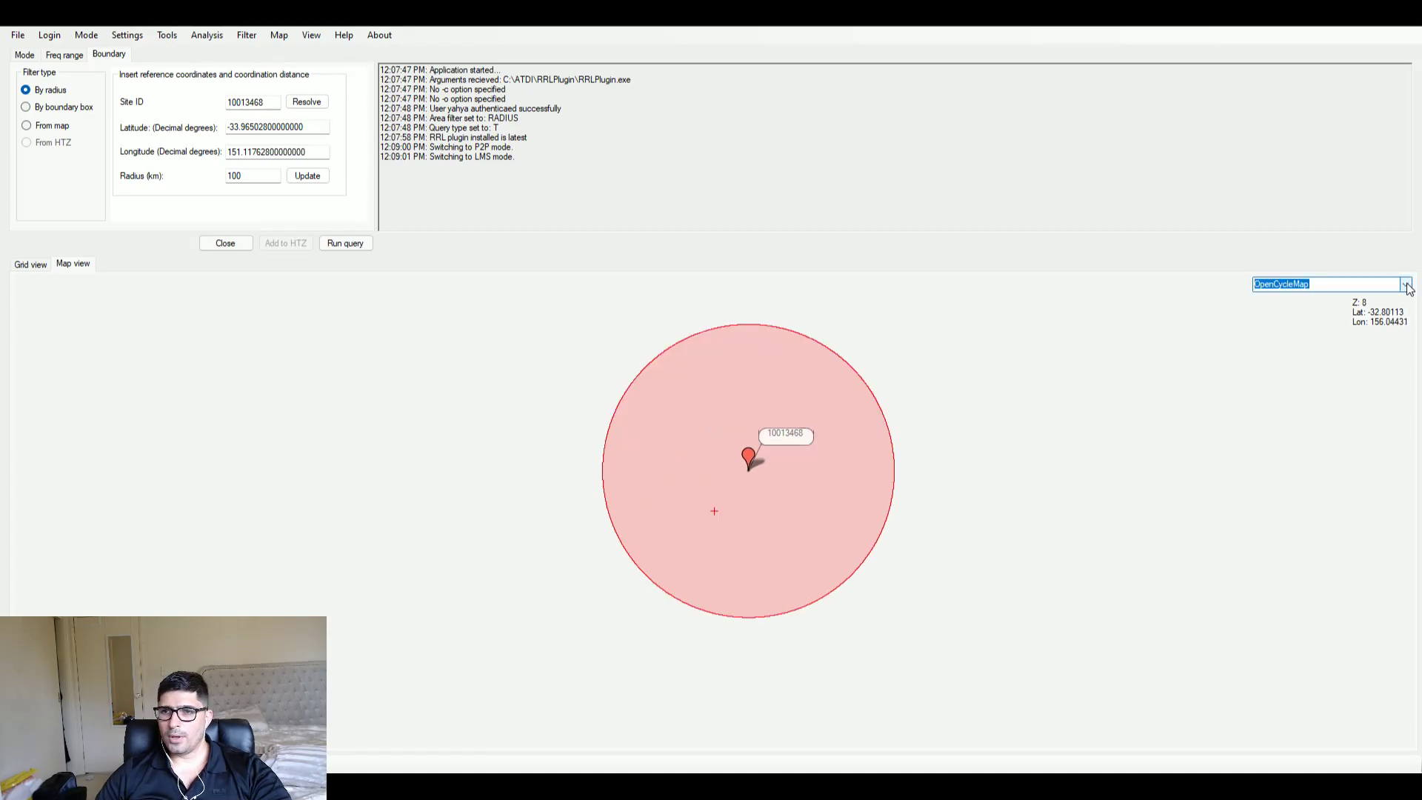
left_click(1405, 287)
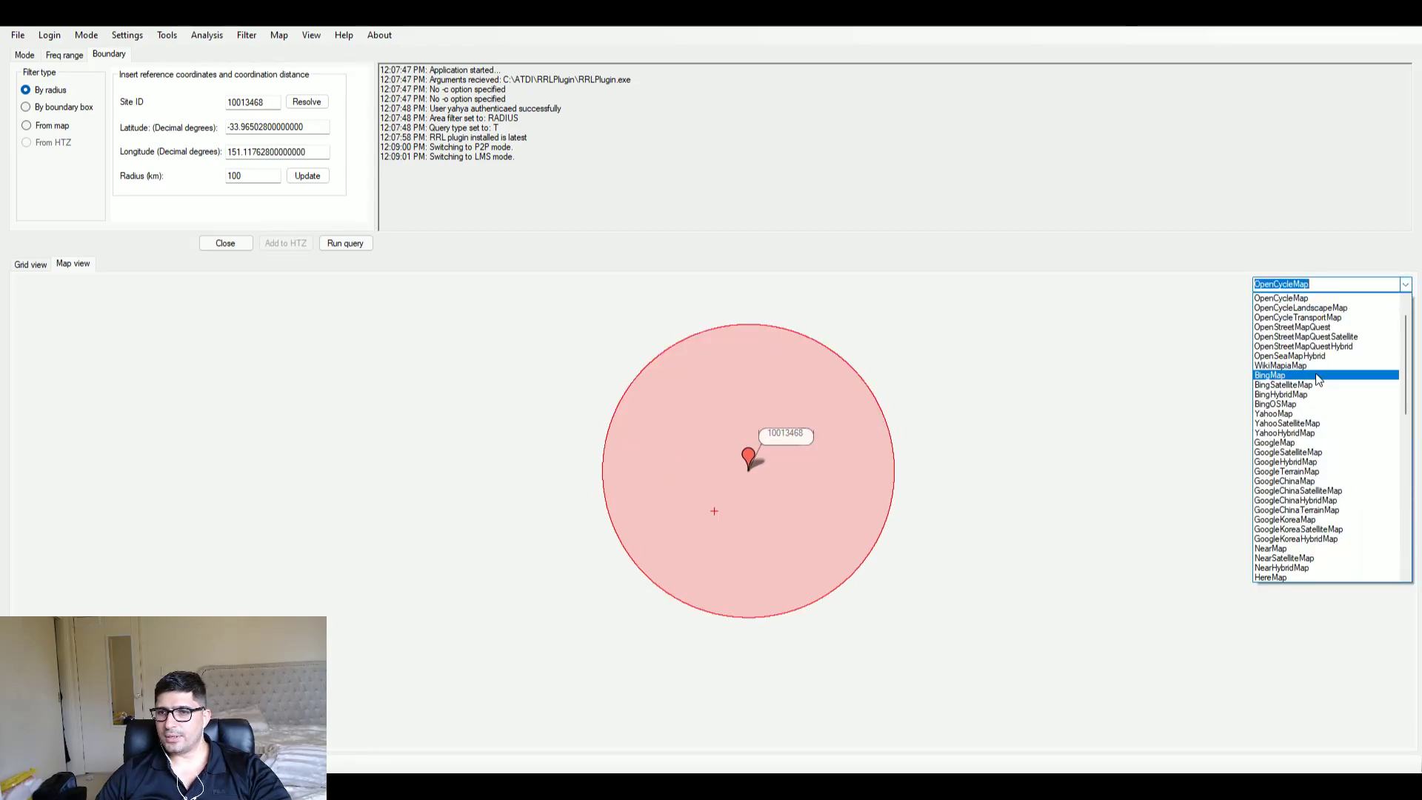
left_click(1303, 441)
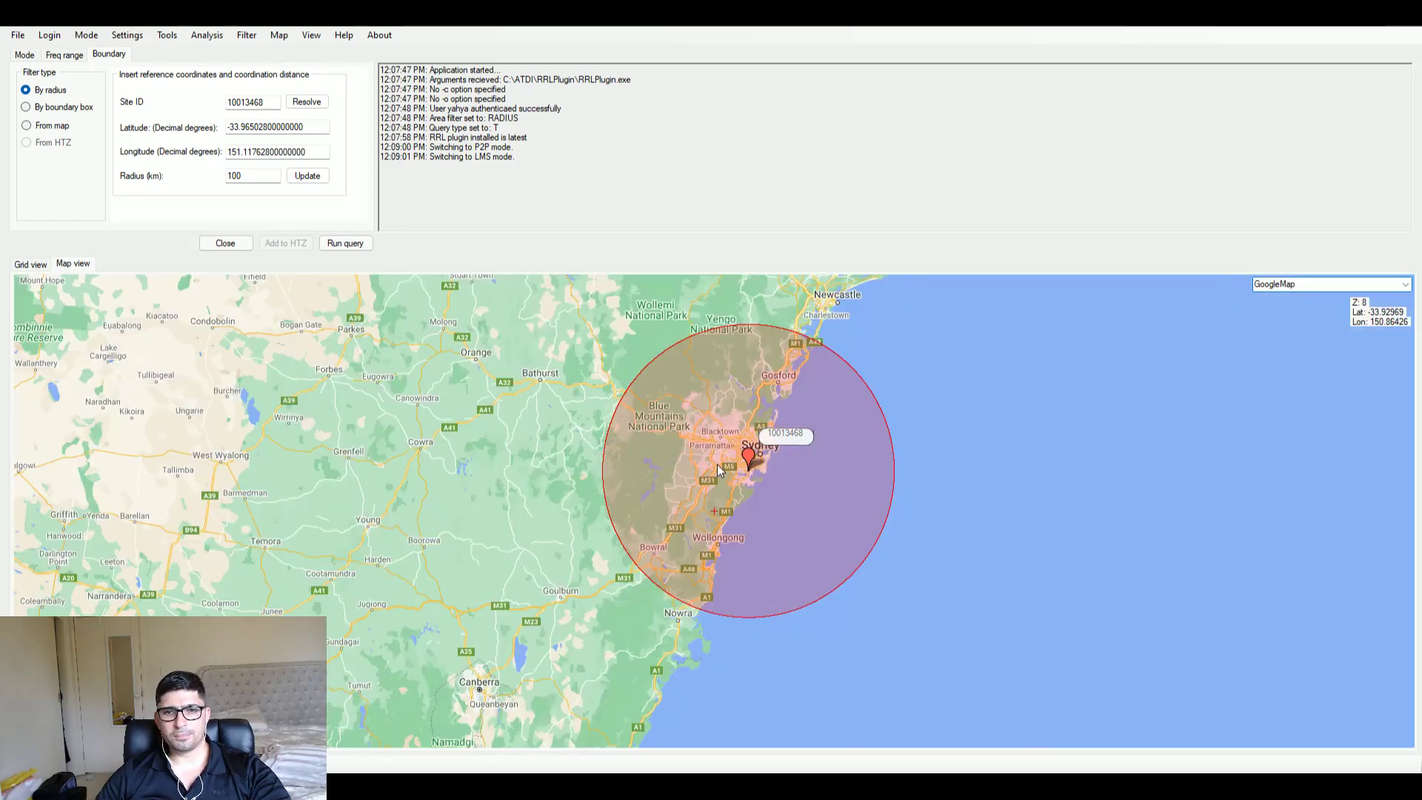
scroll(722, 462, "up", 1)
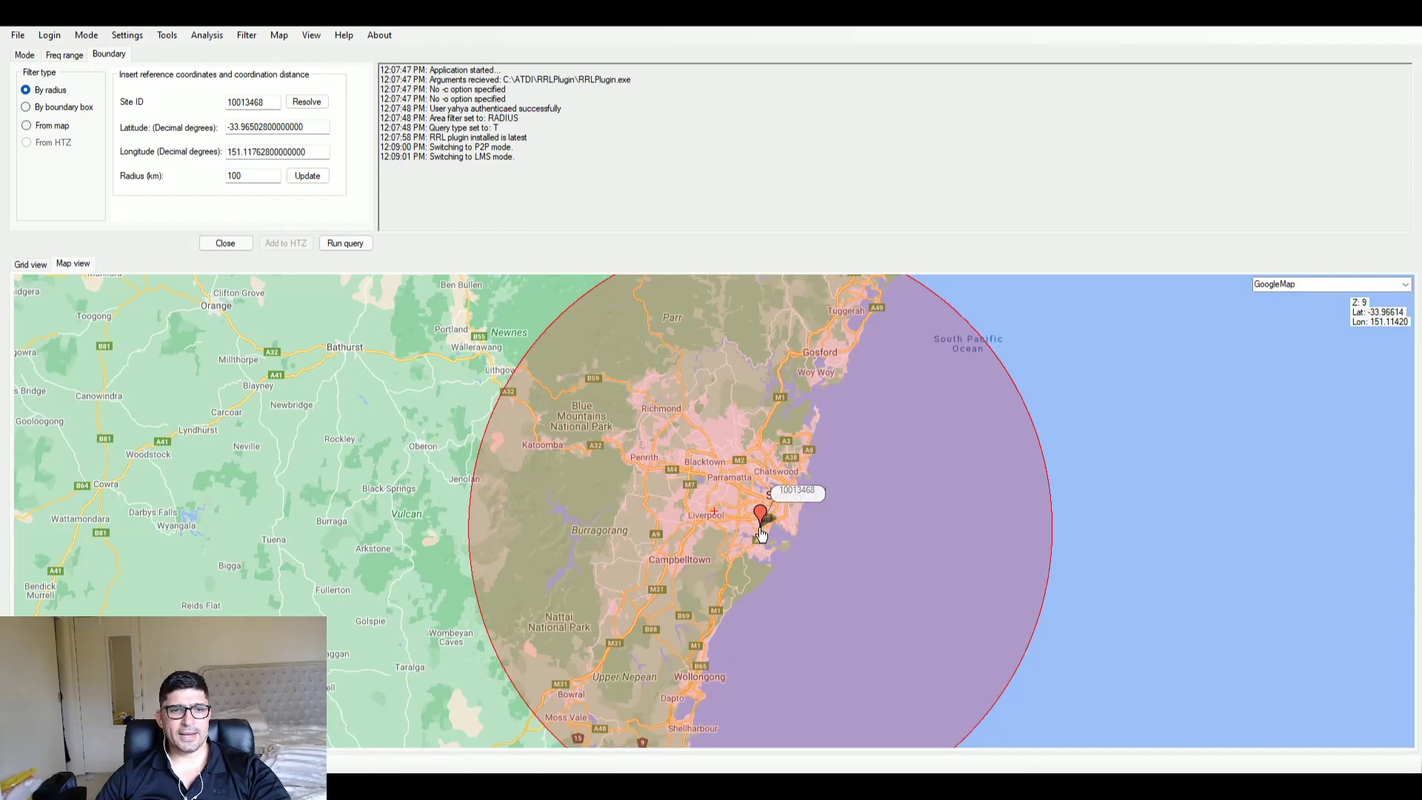
scroll(767, 527, "up", 1)
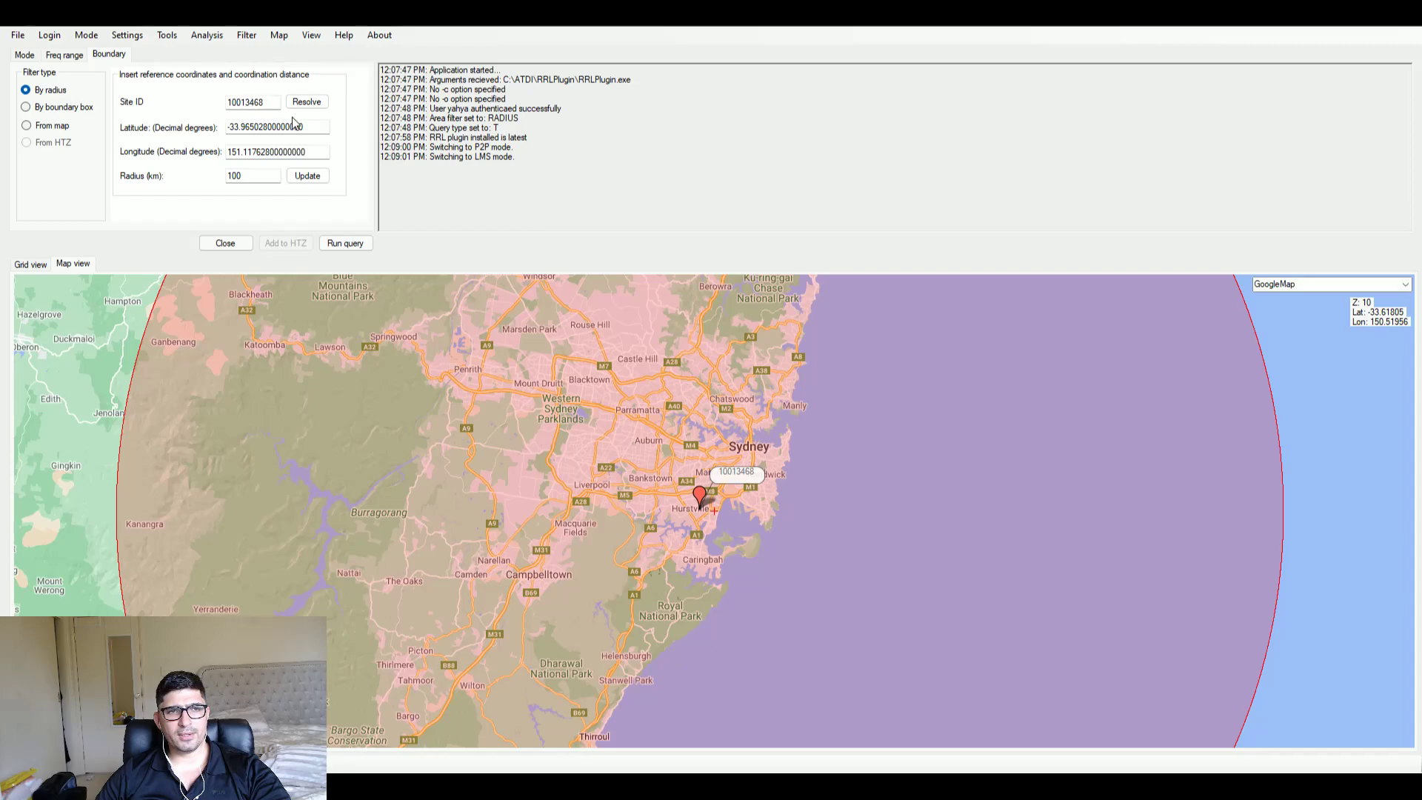
double_click(255, 178)
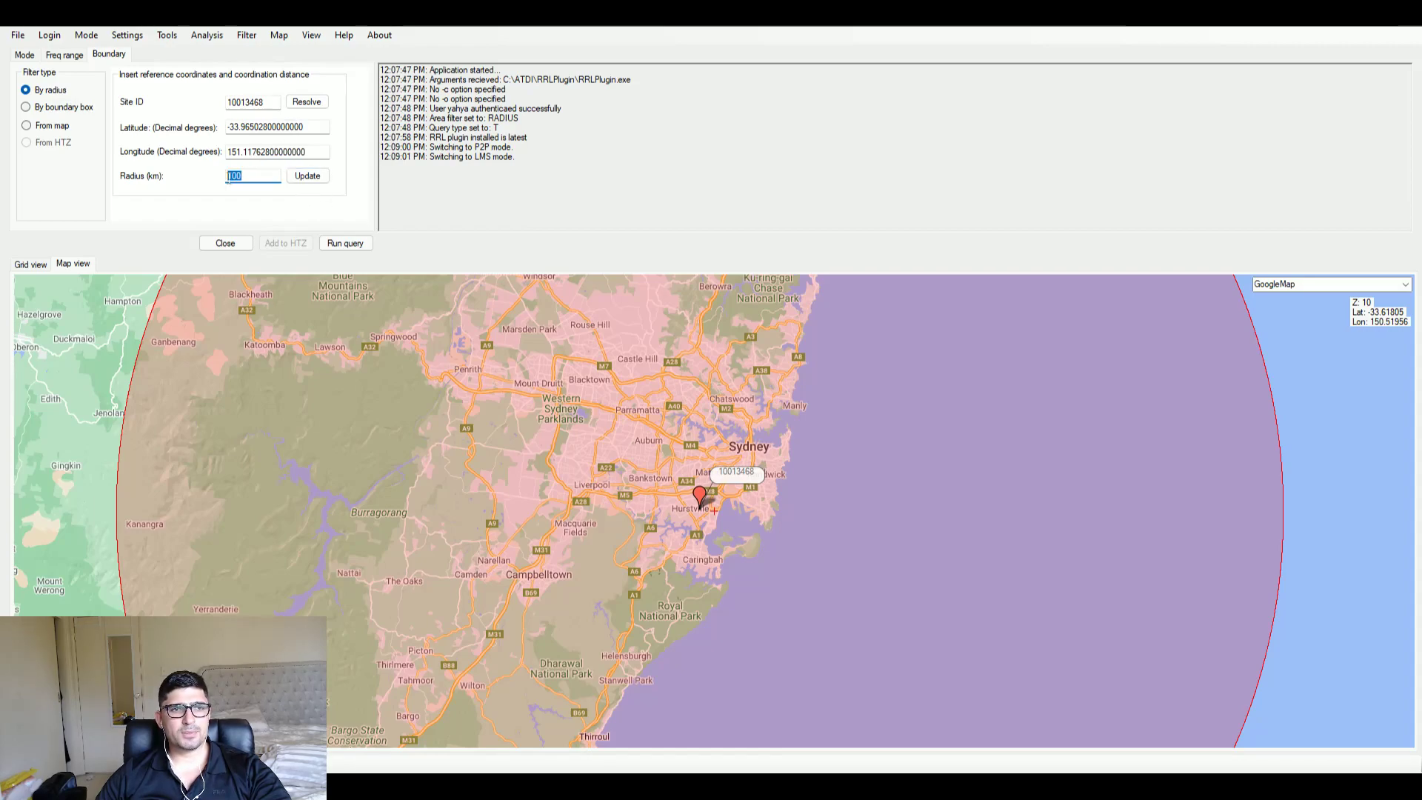
left_click(345, 244)
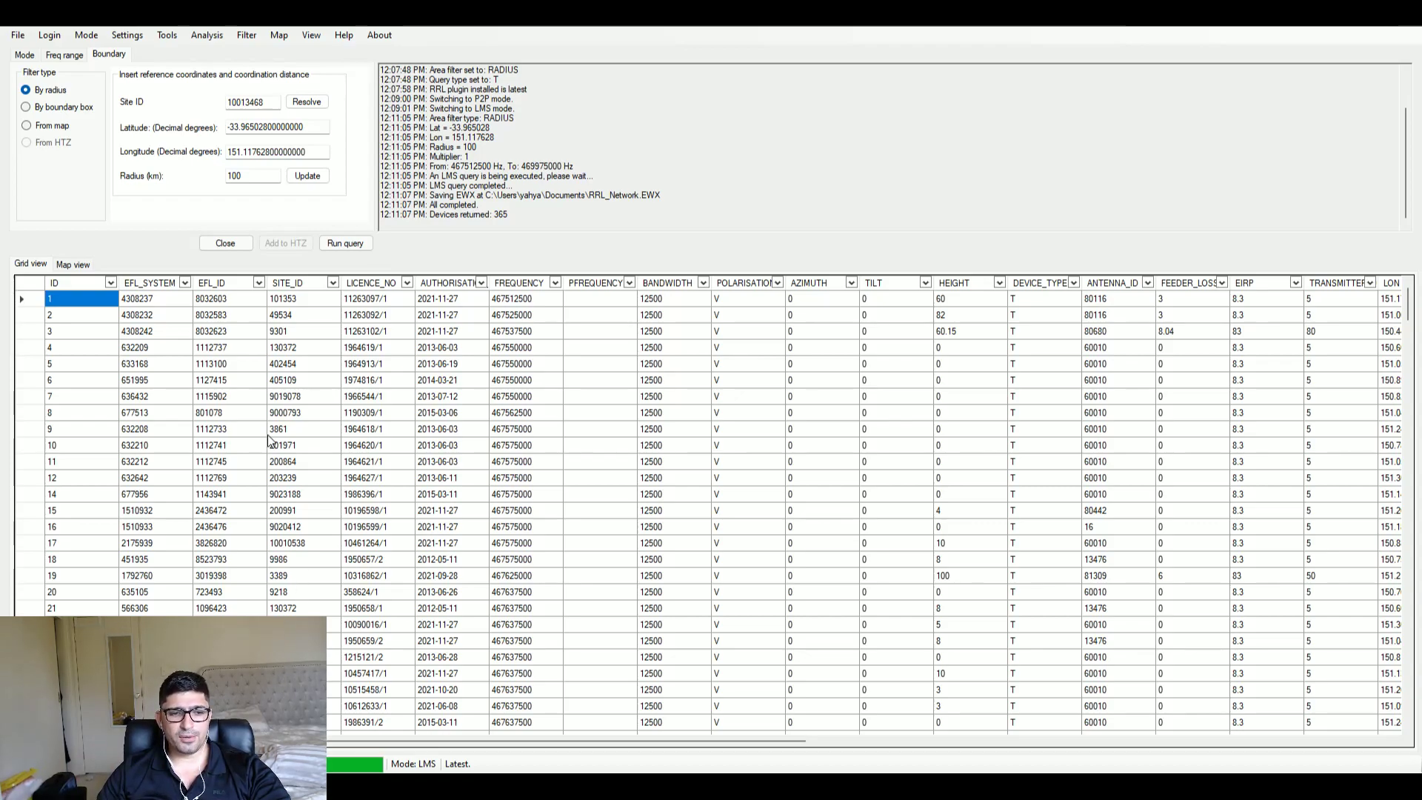
left_click_drag(1414, 304, 1371, 540)
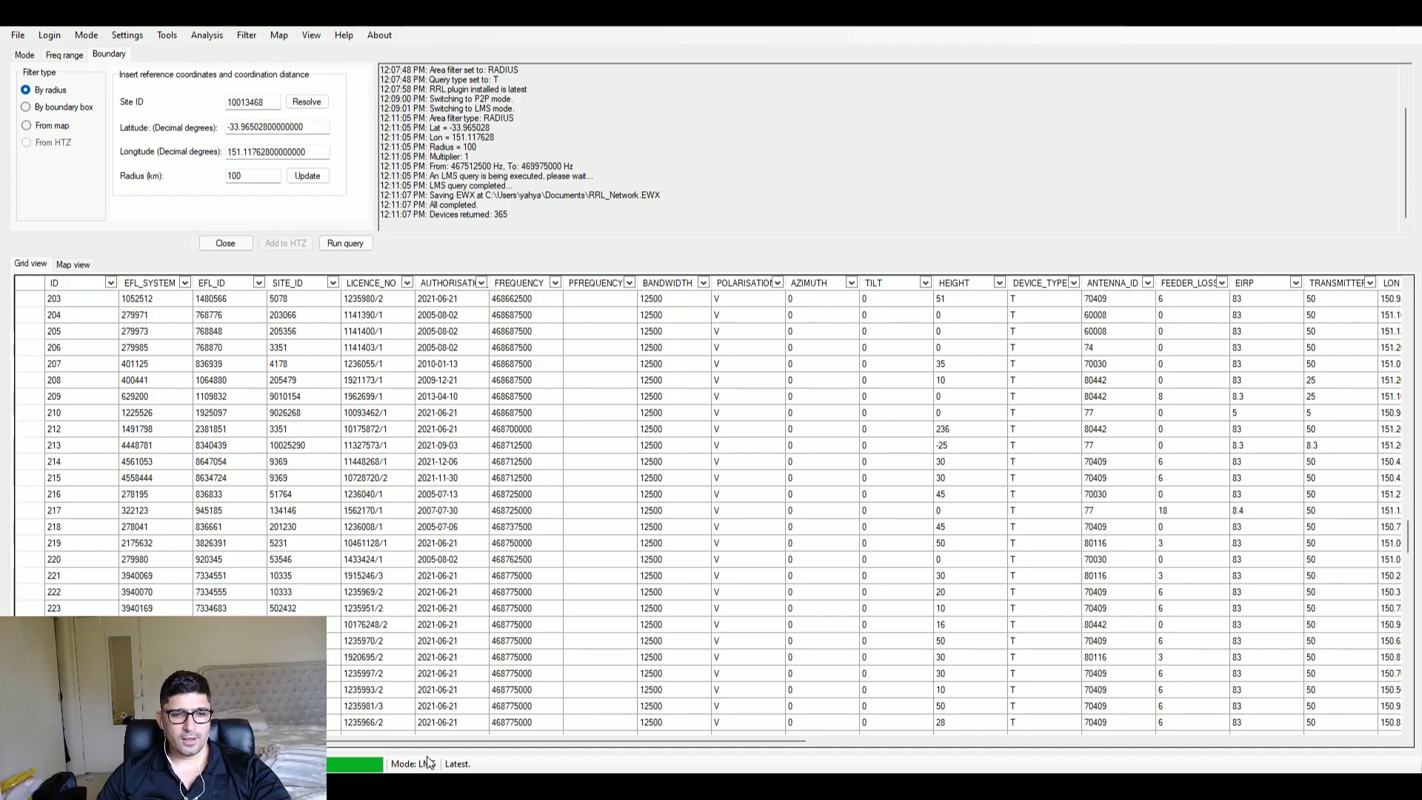
scroll(363, 385, "up", 15)
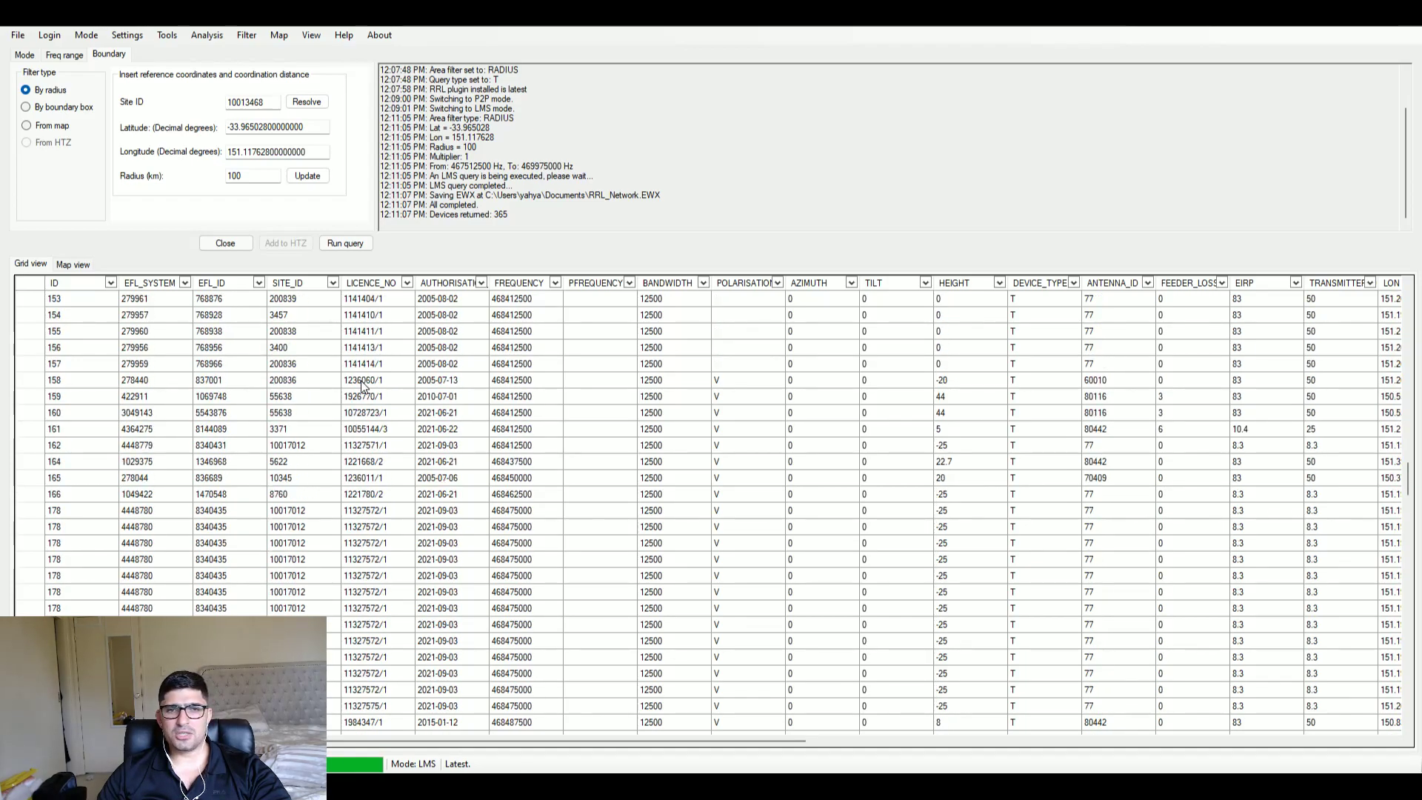
scroll(363, 385, "up", 20)
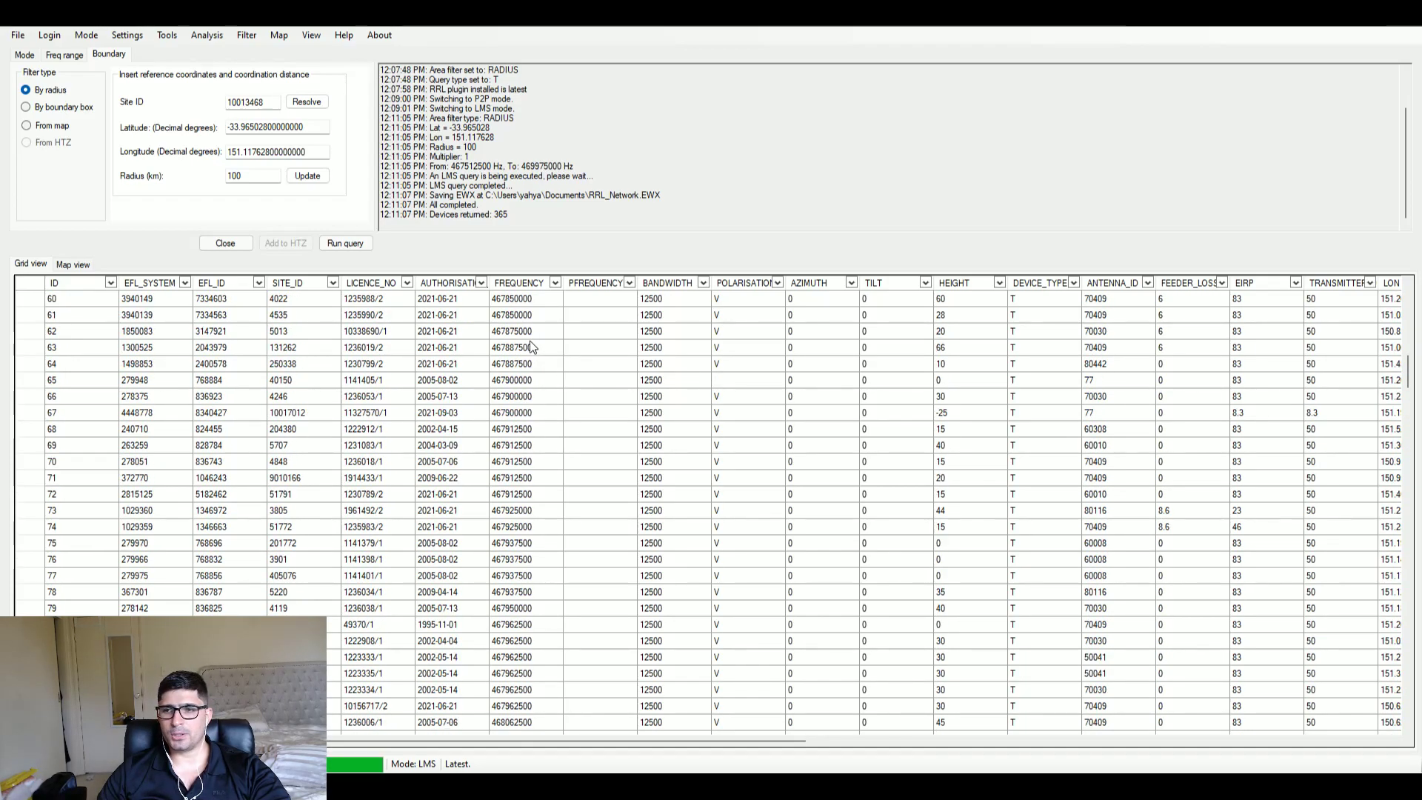
scroll(374, 320, "up", 20)
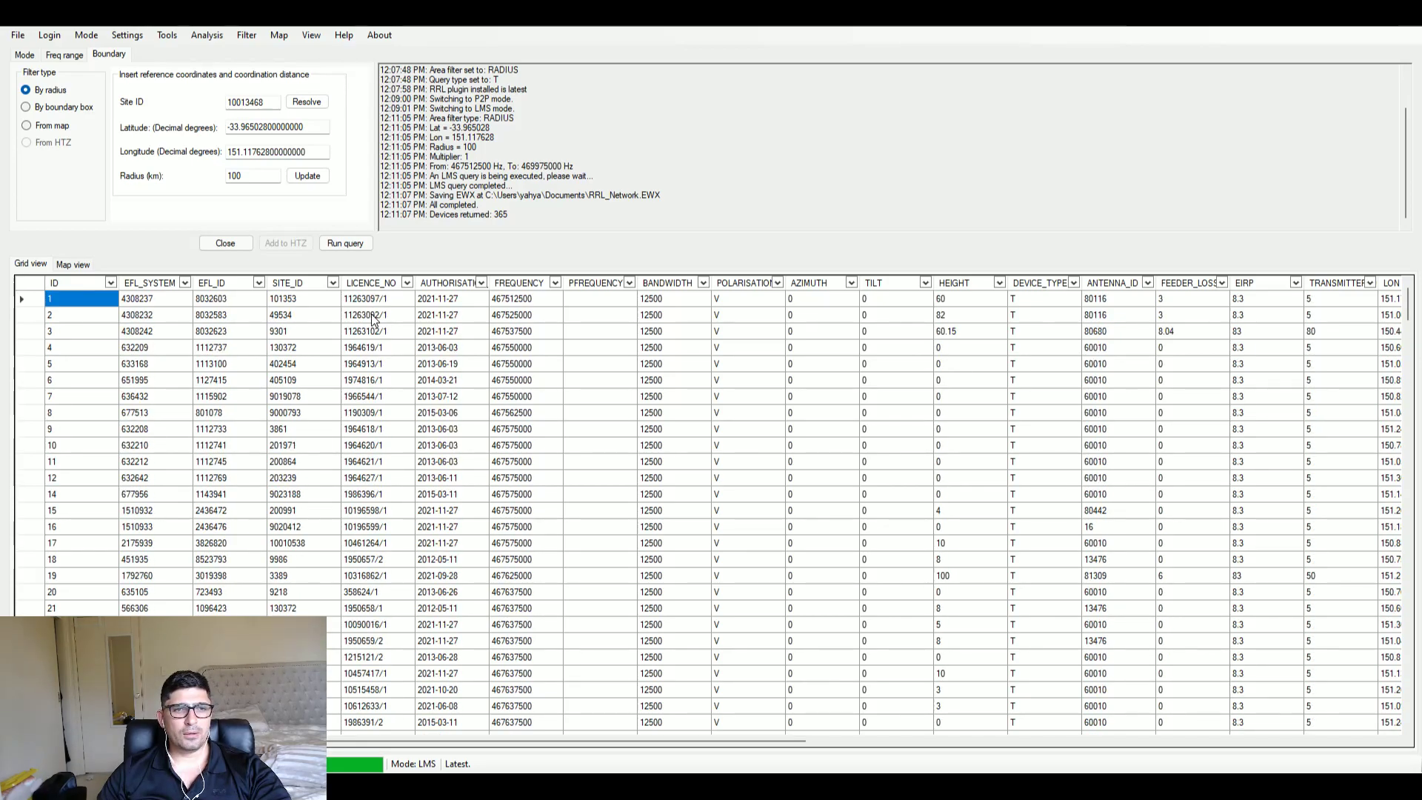
Open Analysis > Spectrum usage and maximize the Spectrum Analysis window.
left_click(207, 37)
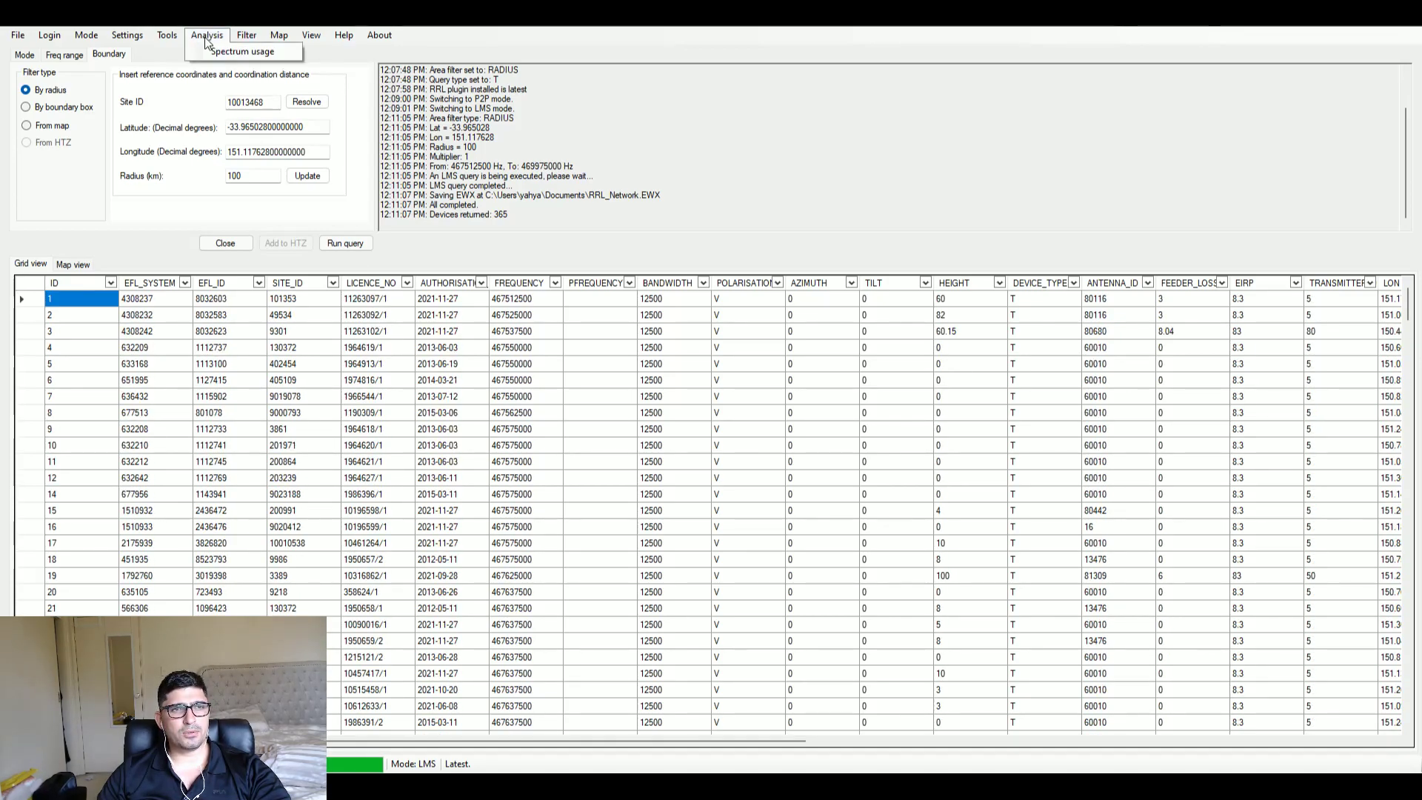
left_click(245, 52)
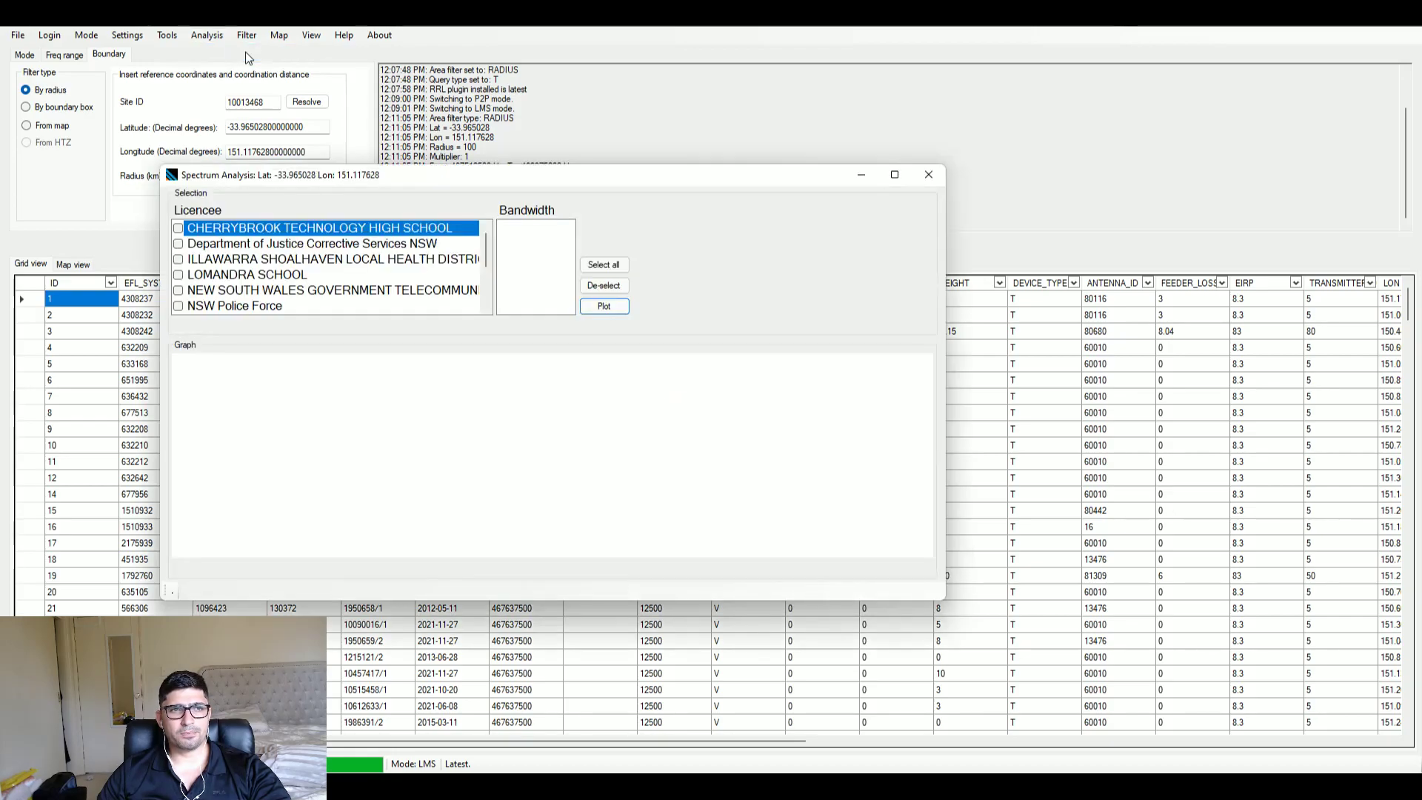
left_click(896, 175)
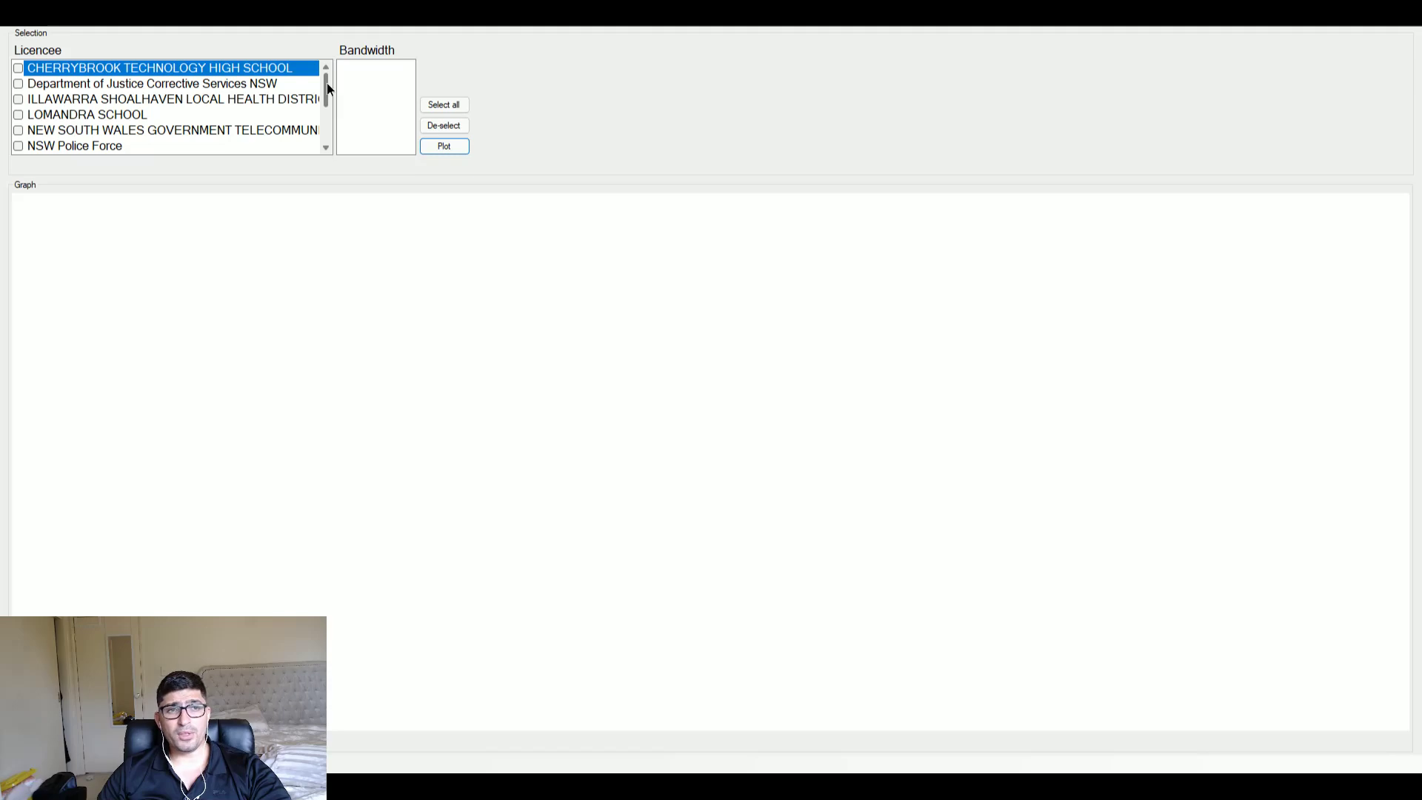
mouse_move(327, 84)
left_mouse_down()
mouse_move(315, 132)
mouse_move(325, 72)
left_mouse_up()
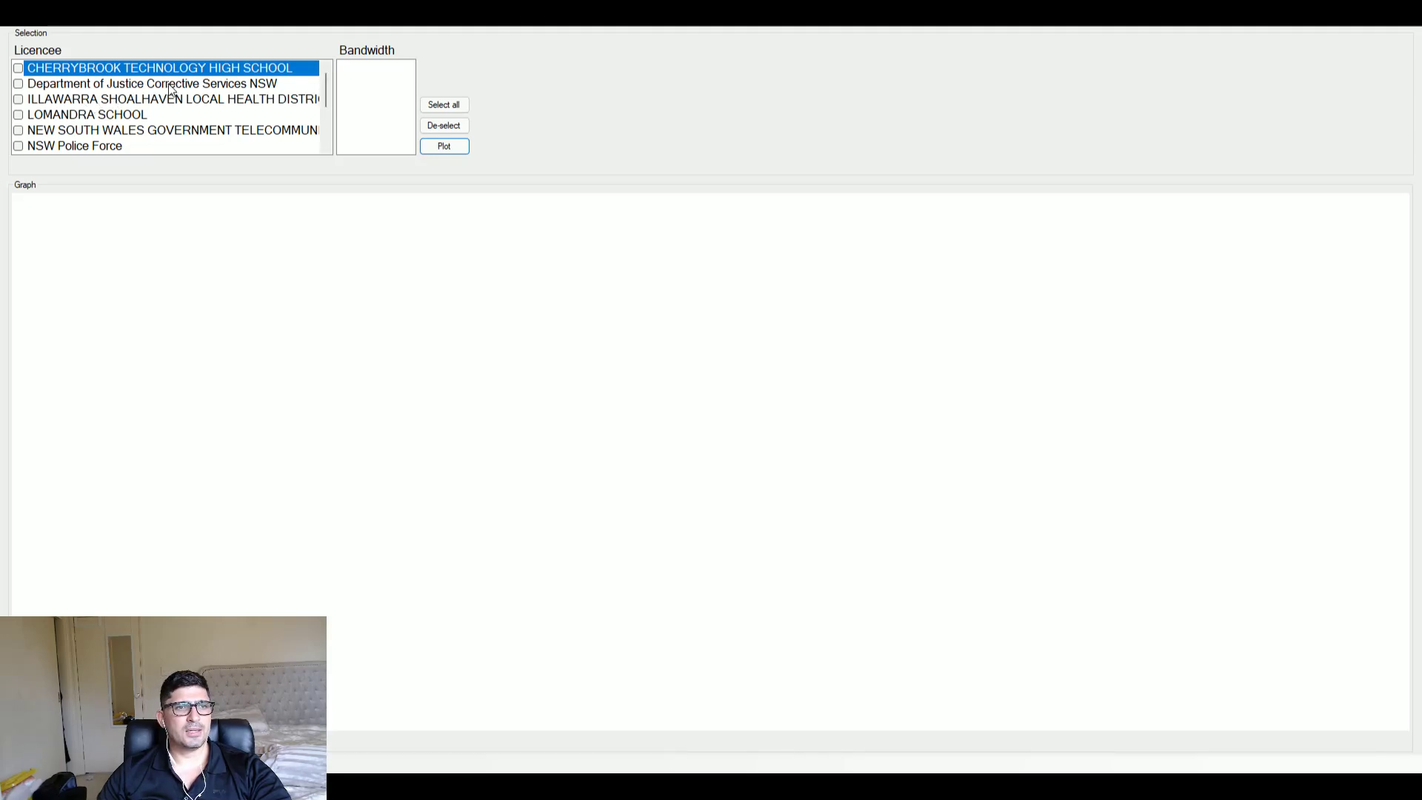
Tick and untick the New South Wales government and NSW Police Force licencees to view their bandwidths.
left_click(137, 86)
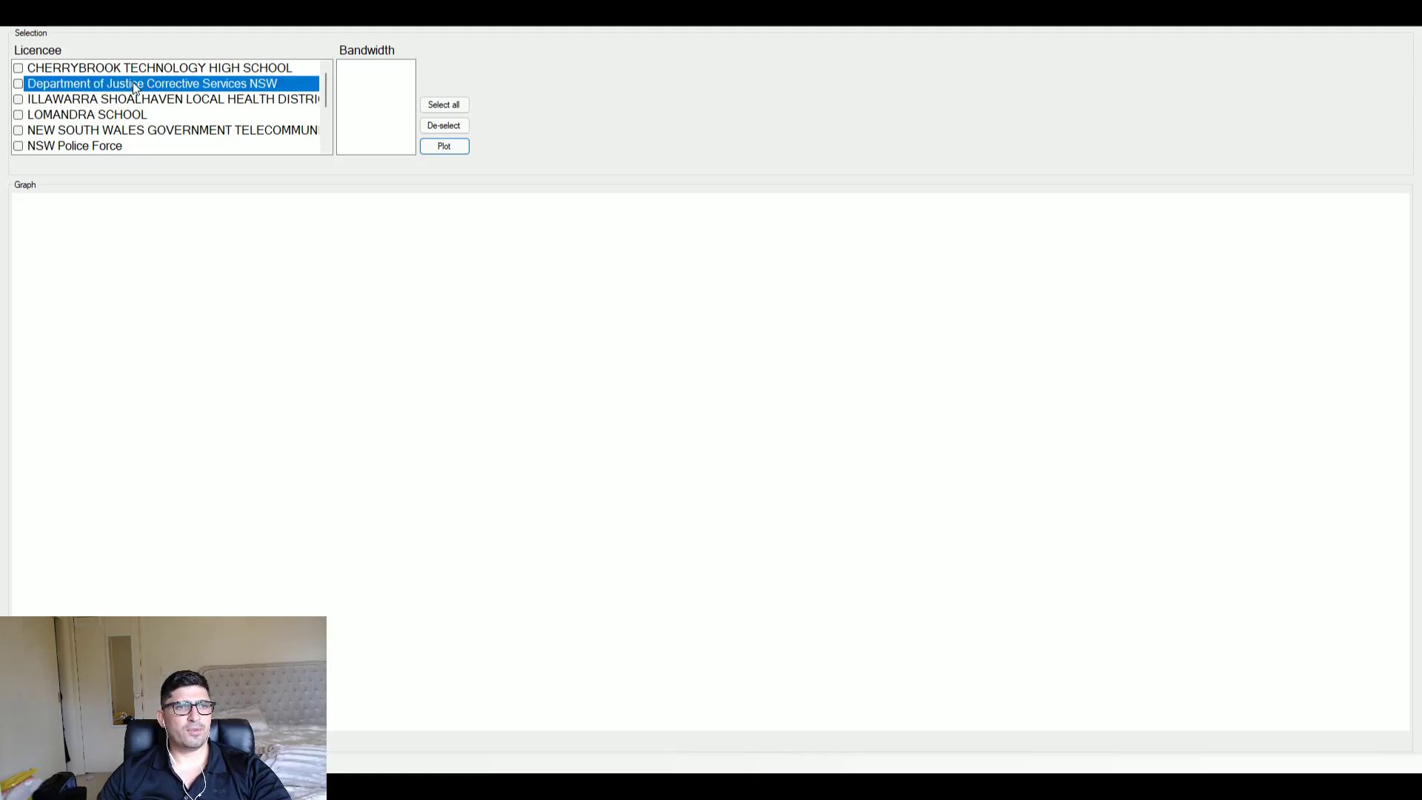
left_click(97, 131)
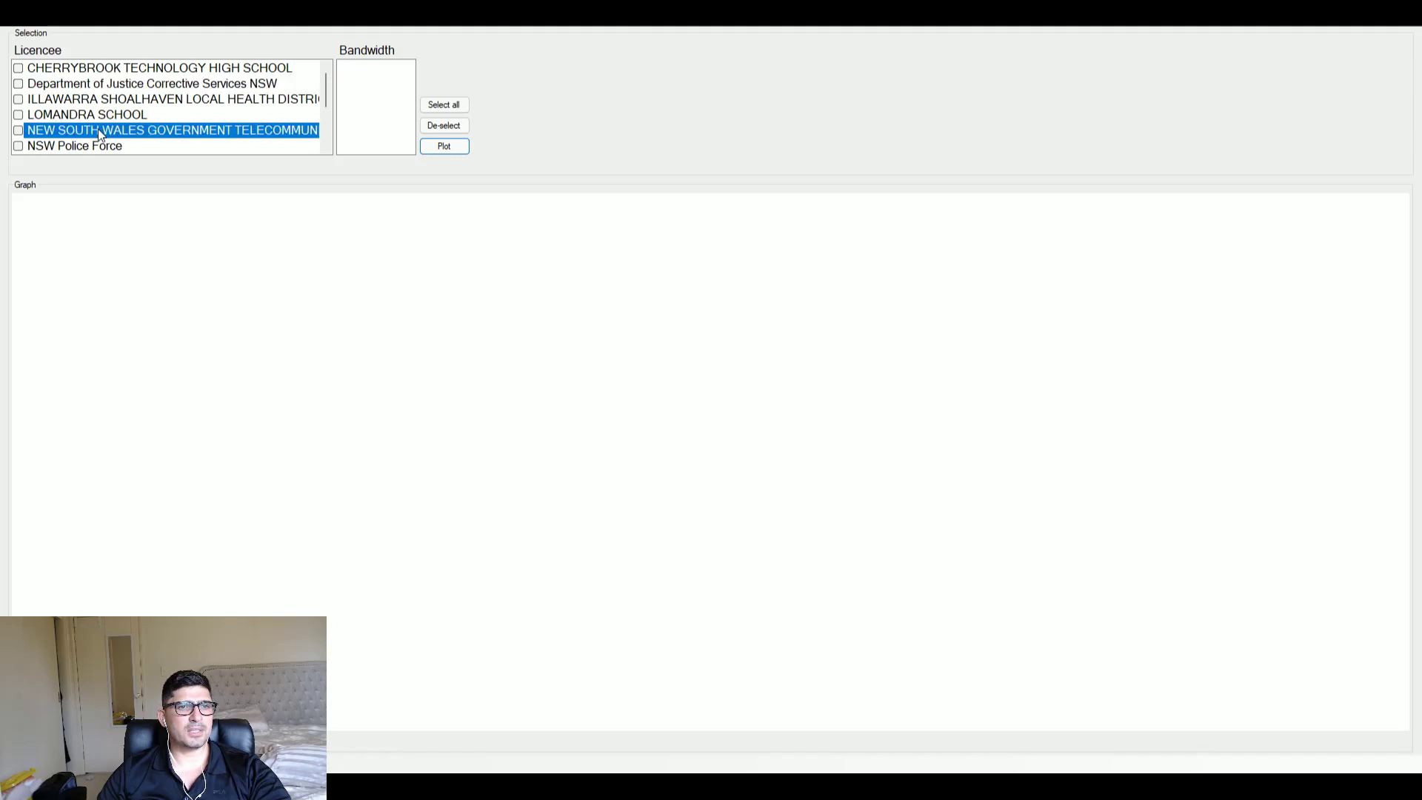
left_click(18, 131)
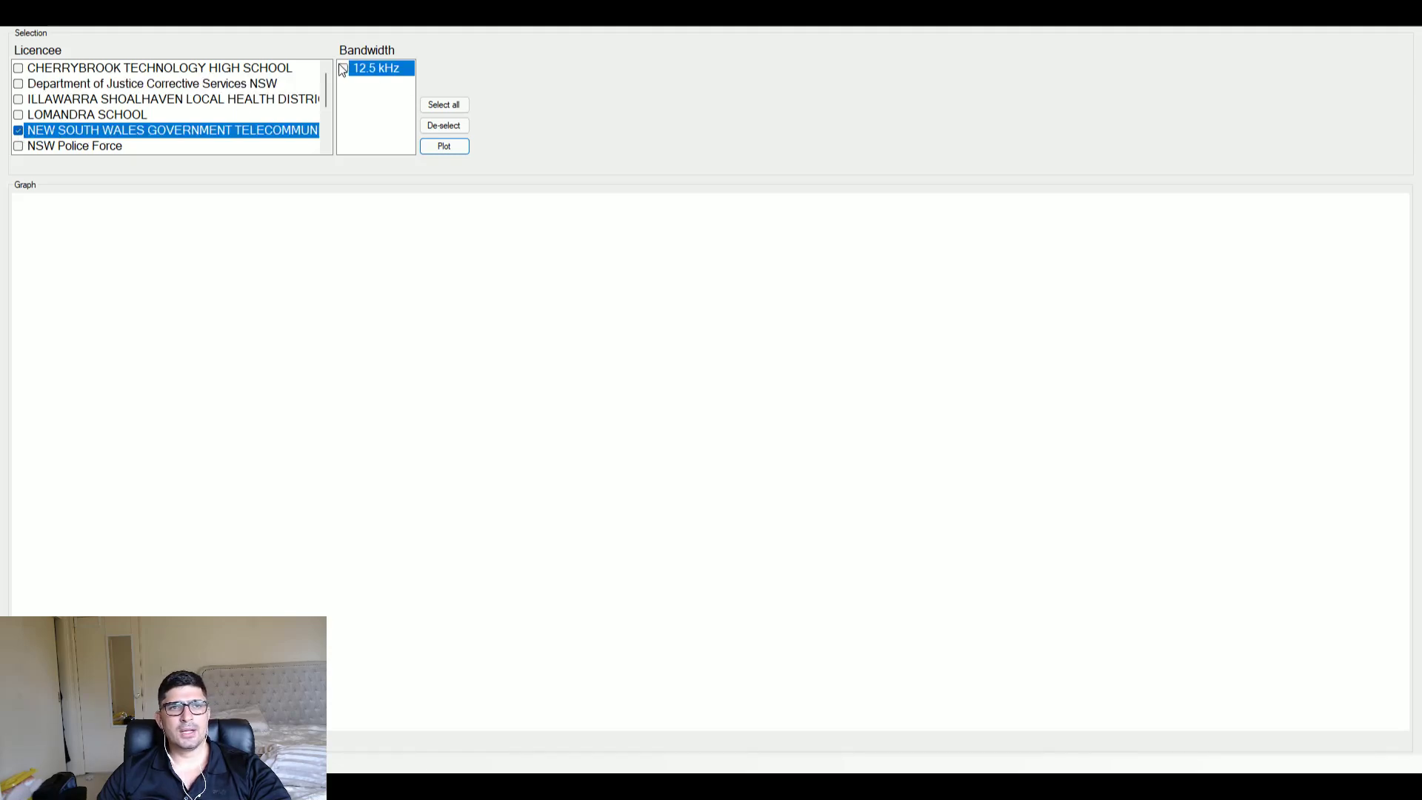
left_click(20, 132)
left_click(22, 148)
left_click(18, 147)
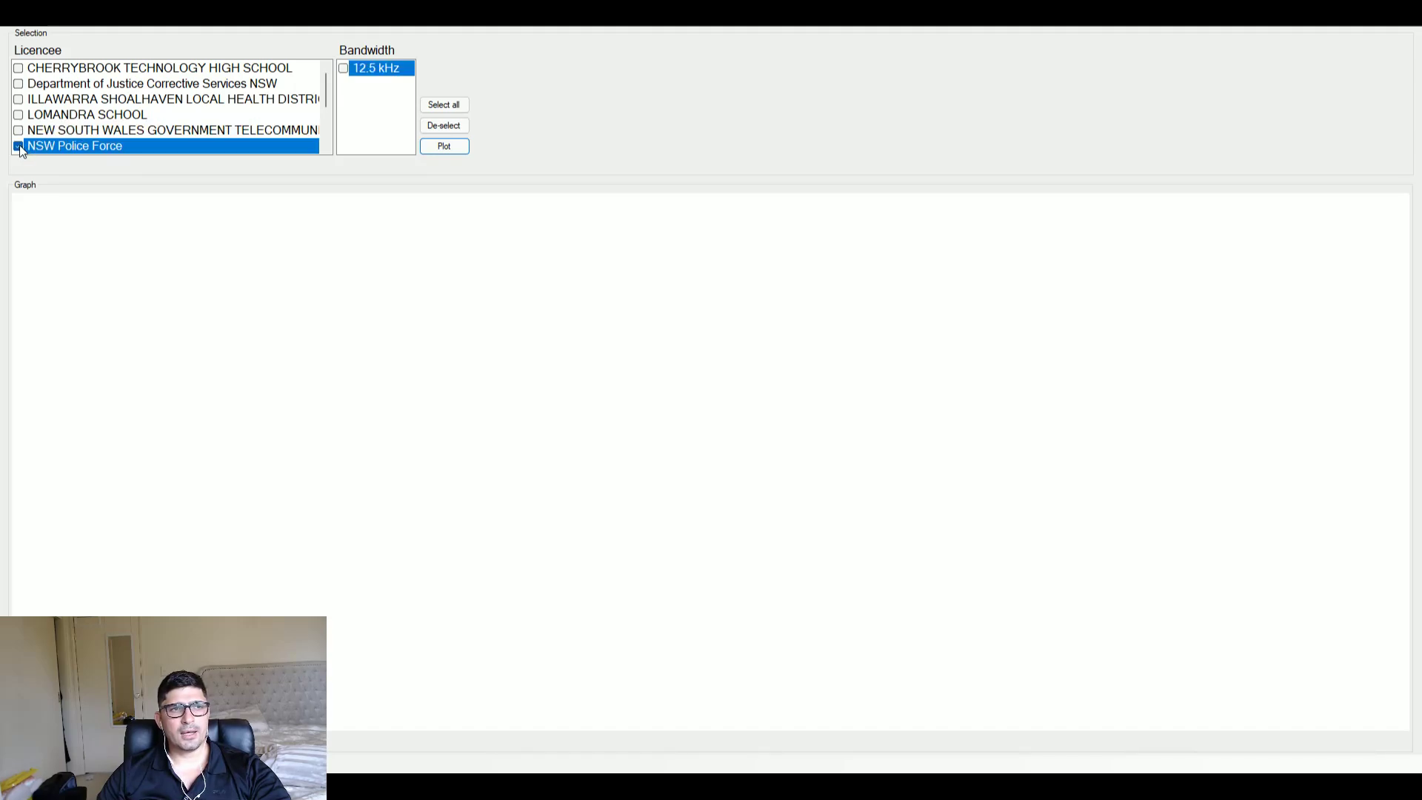
left_click(19, 146)
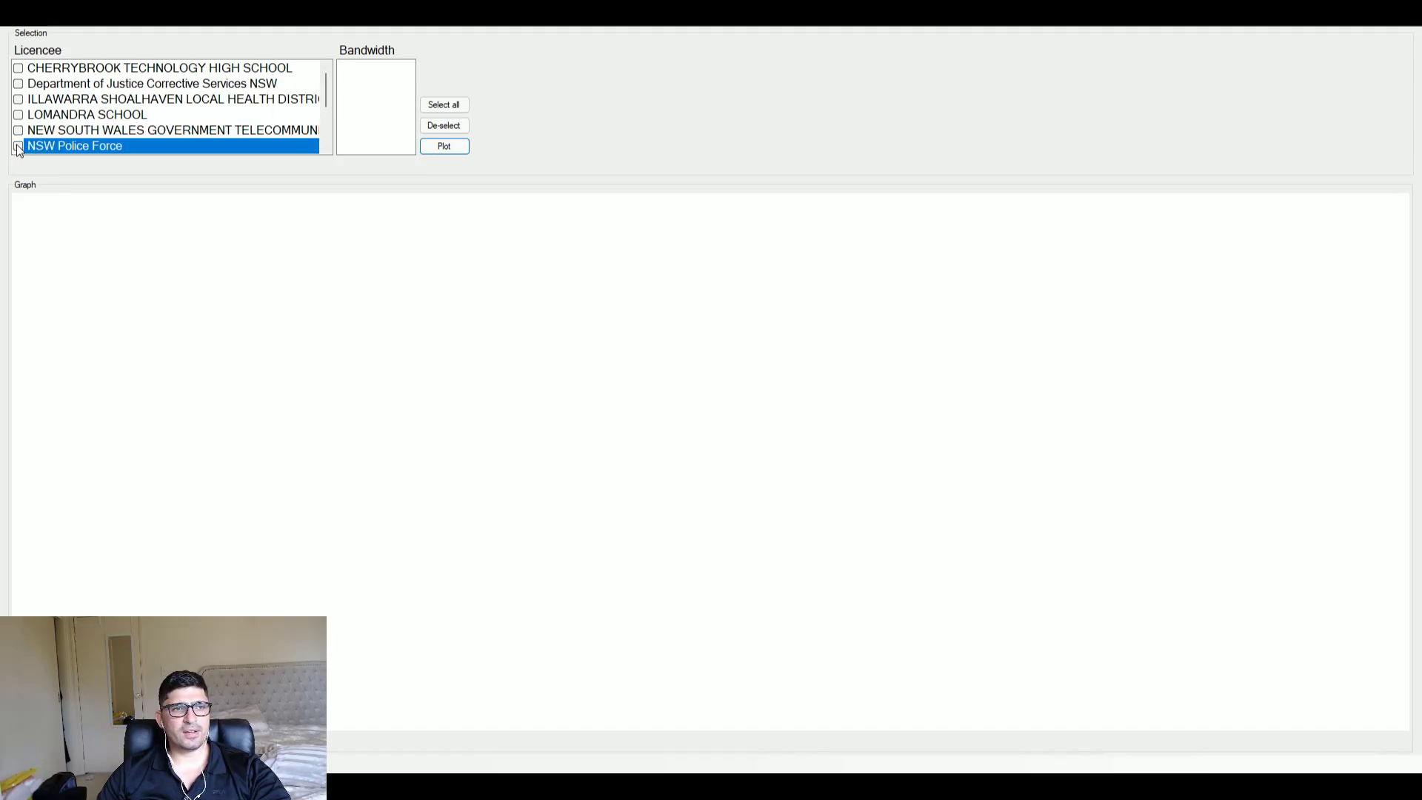
Check Sydney Opera House Trust and a TAFE NSW licencee to reveal their bandwidths.
scroll(83, 115, "down", 2)
left_click(71, 101)
left_click(72, 115)
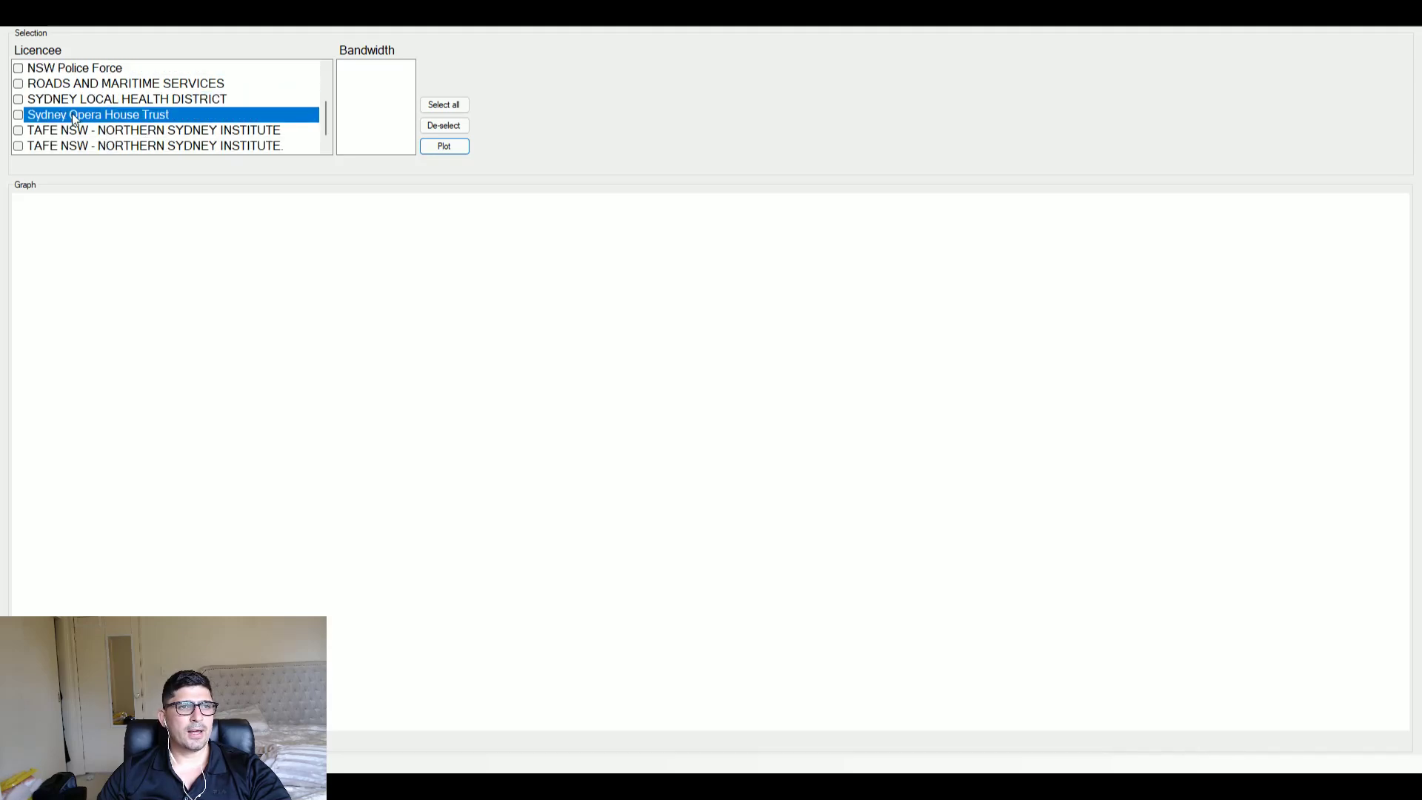
left_click(19, 116)
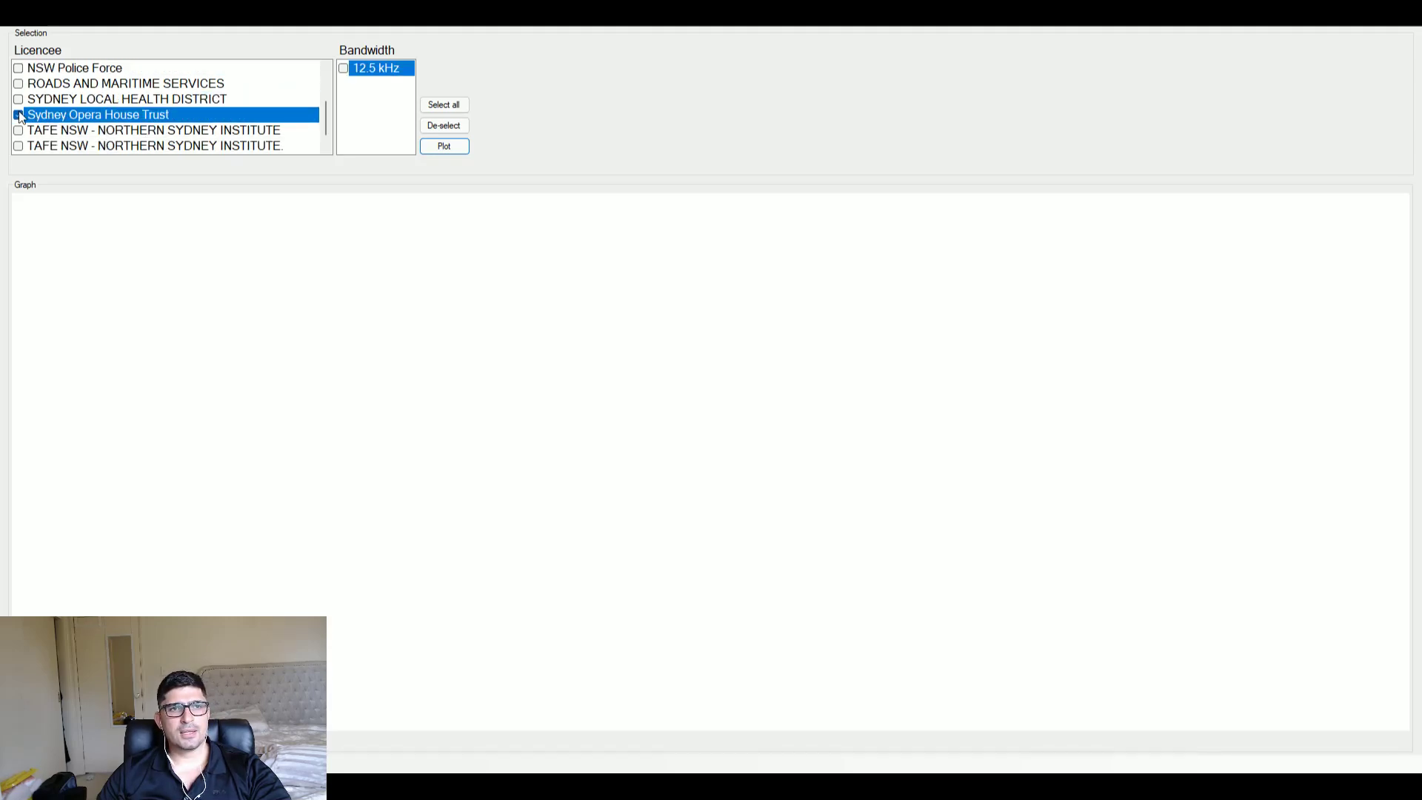
left_click(19, 115)
scroll(89, 116, "down", 1)
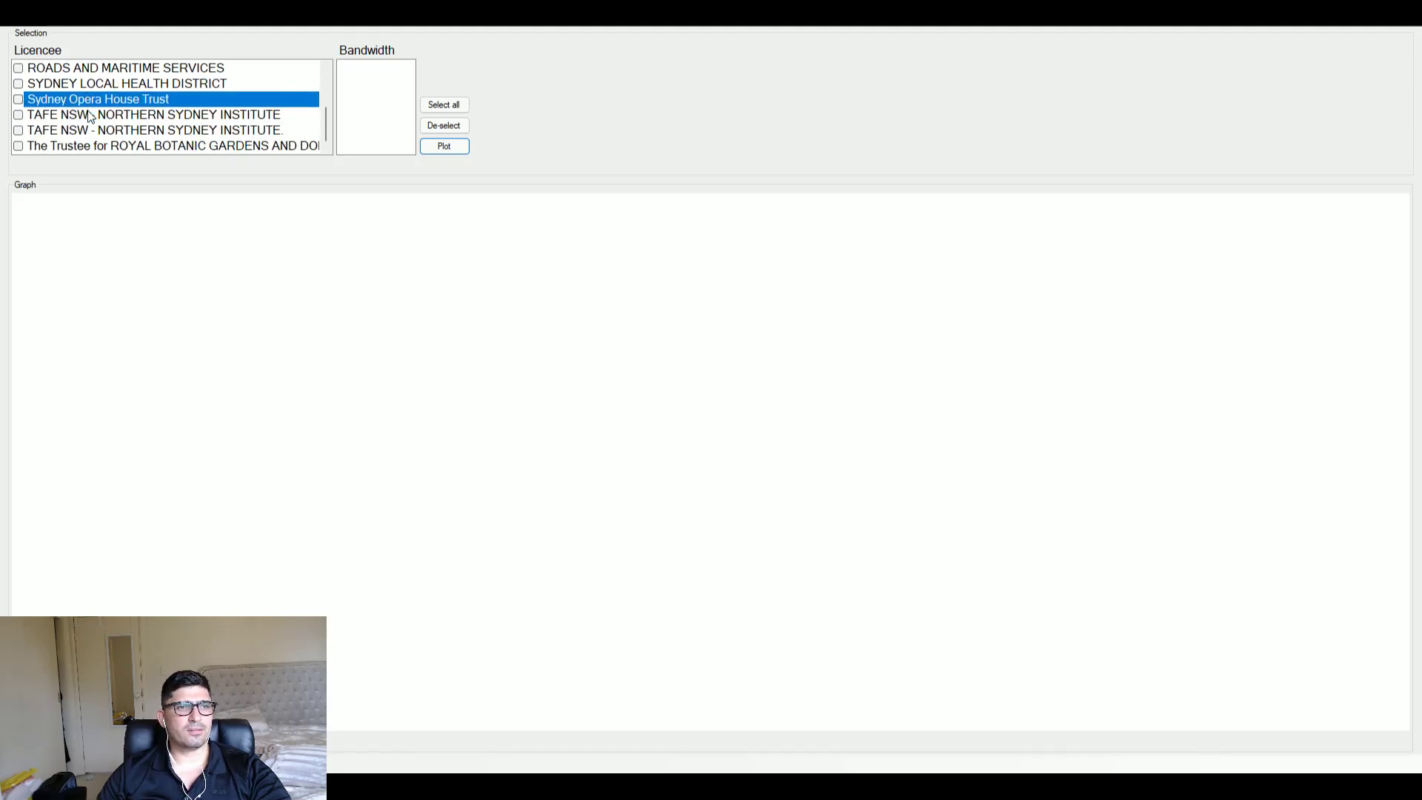
left_click(20, 116)
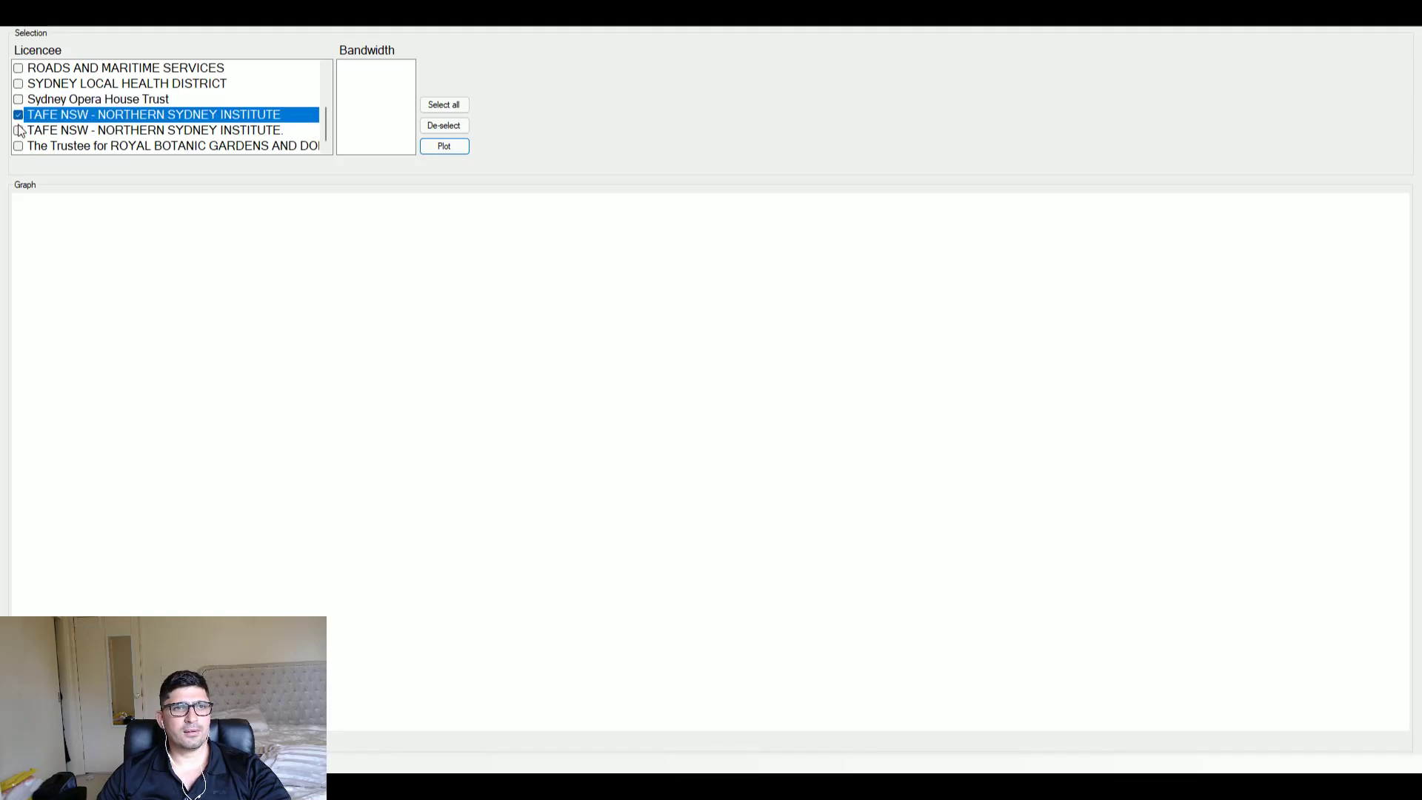
left_click(20, 130)
left_click(20, 117)
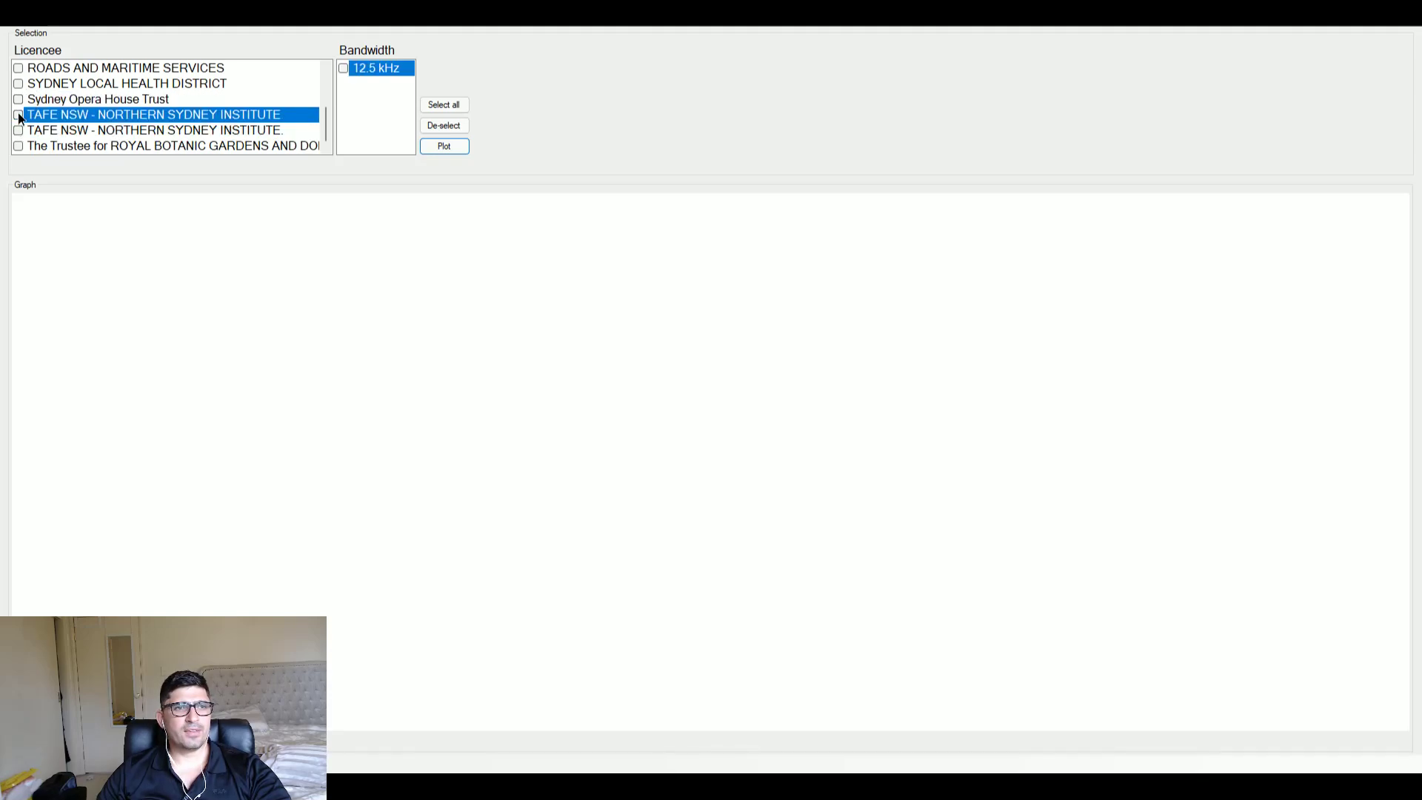
Select all licencees together with the 12.5 kHz bandwidth.
scroll(158, 132, "up", 3)
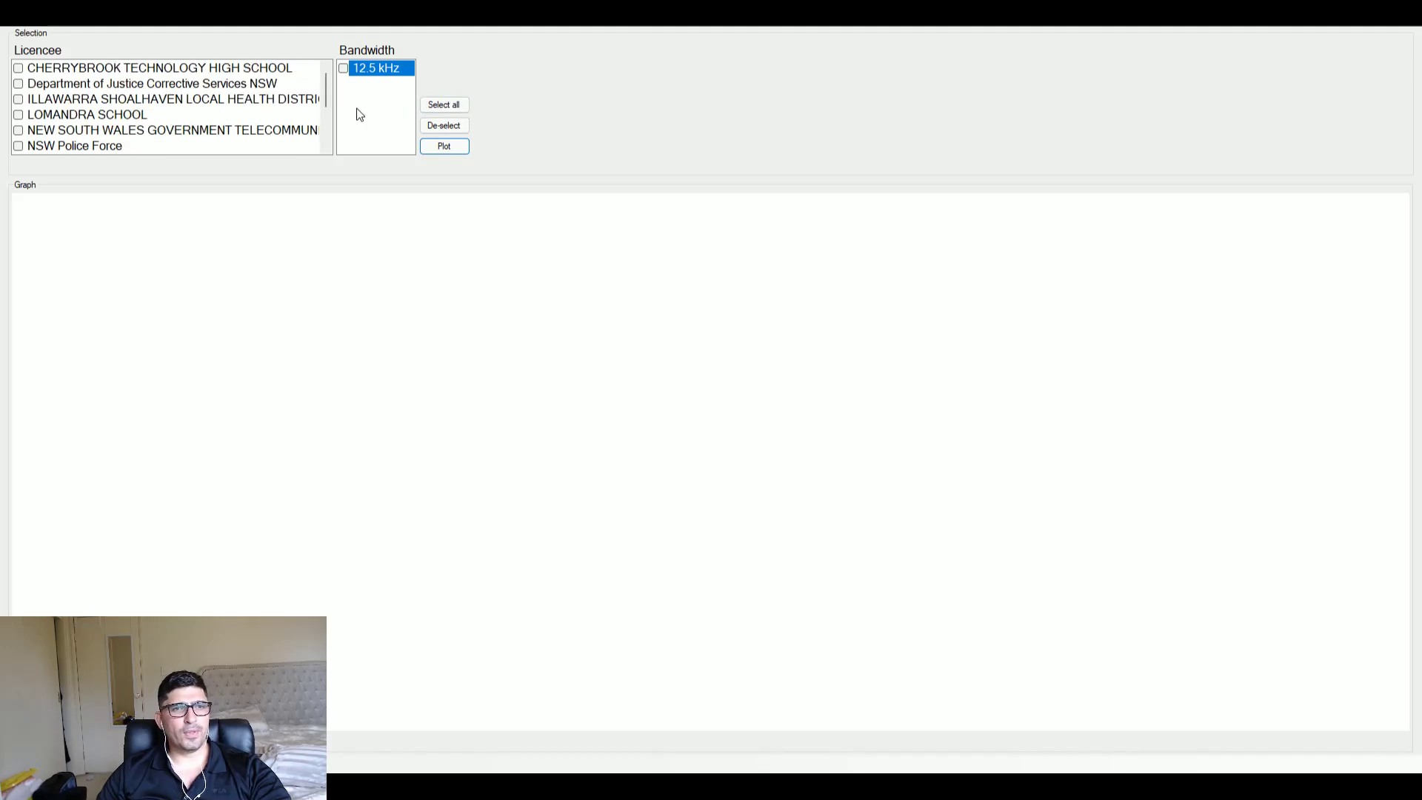
left_click(452, 108)
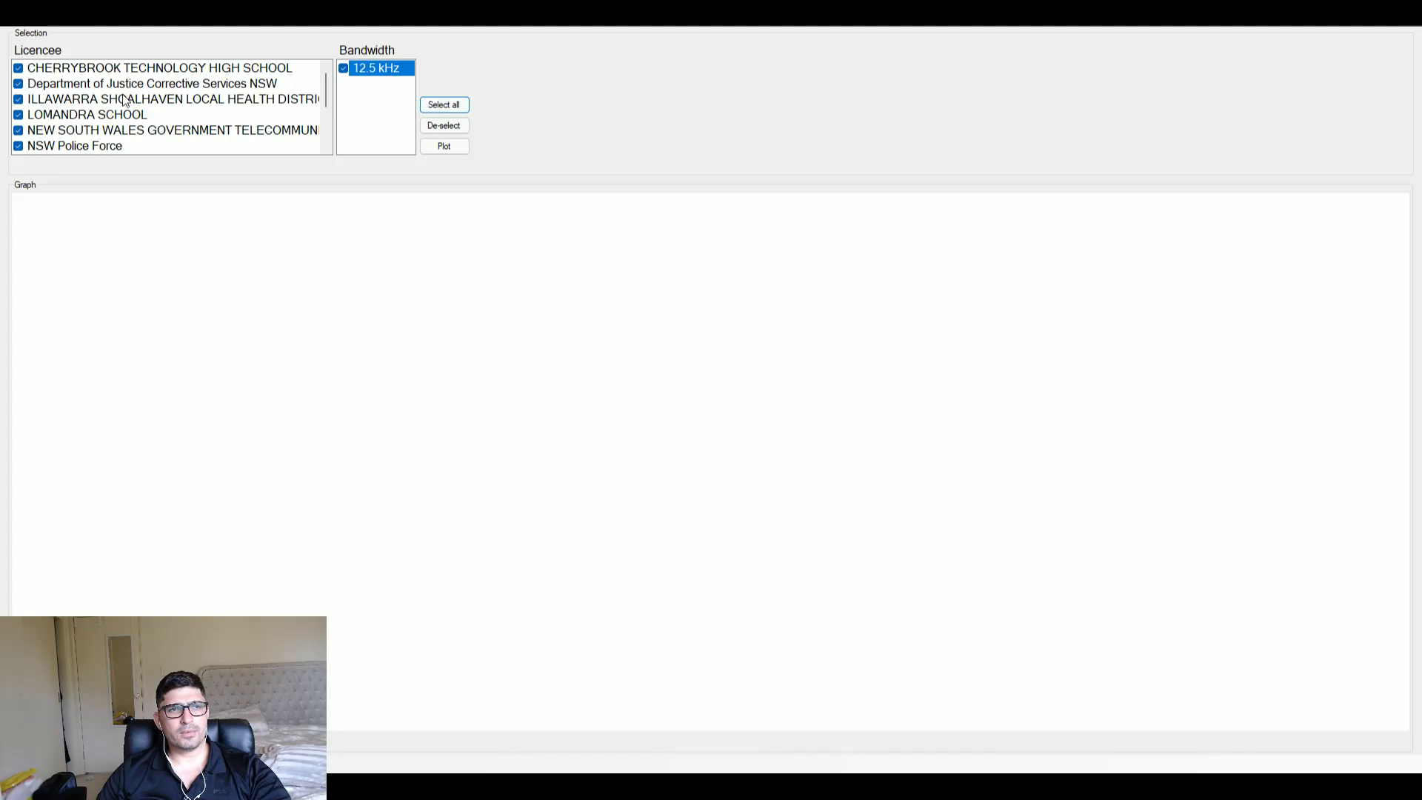
scroll(126, 102, "down", 4)
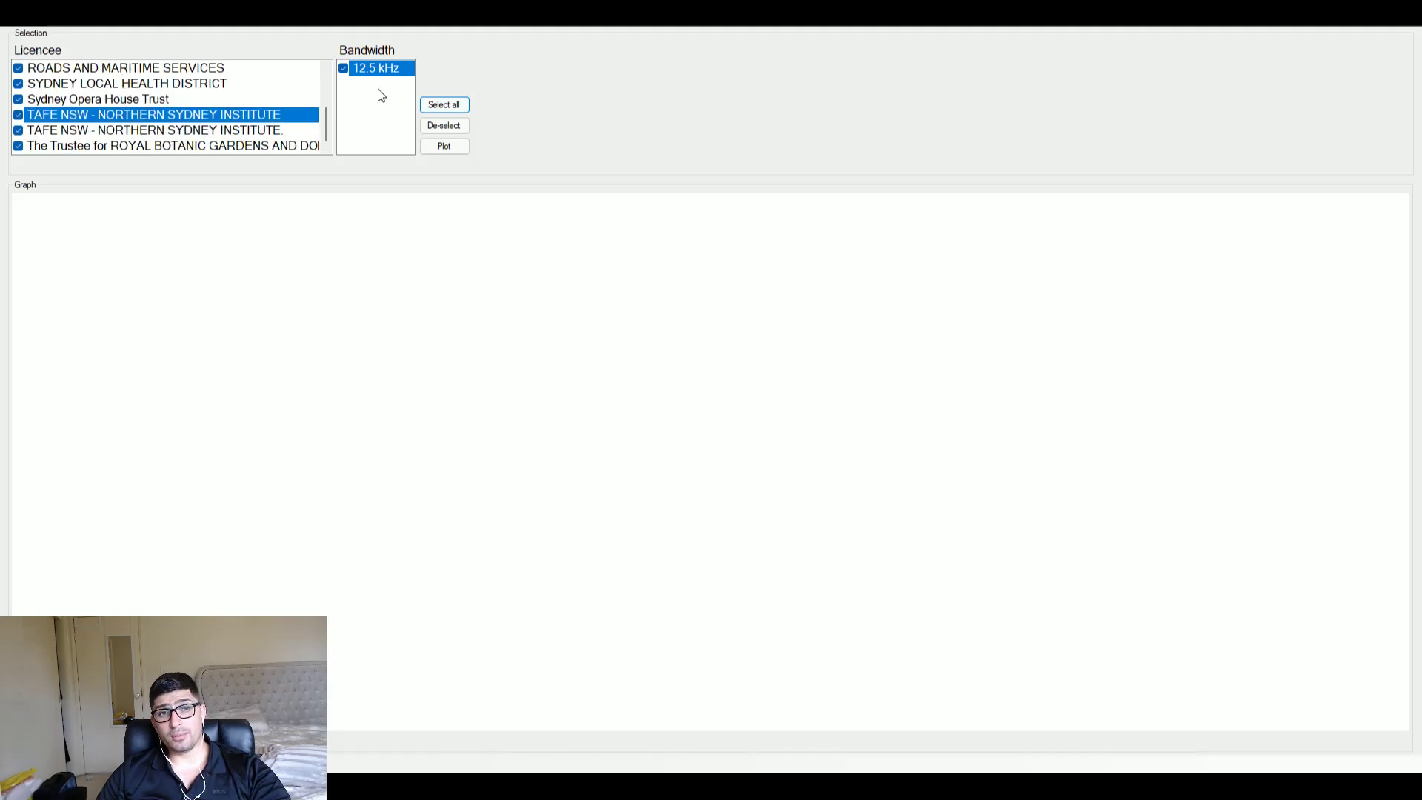
scroll(129, 132, "up", 4)
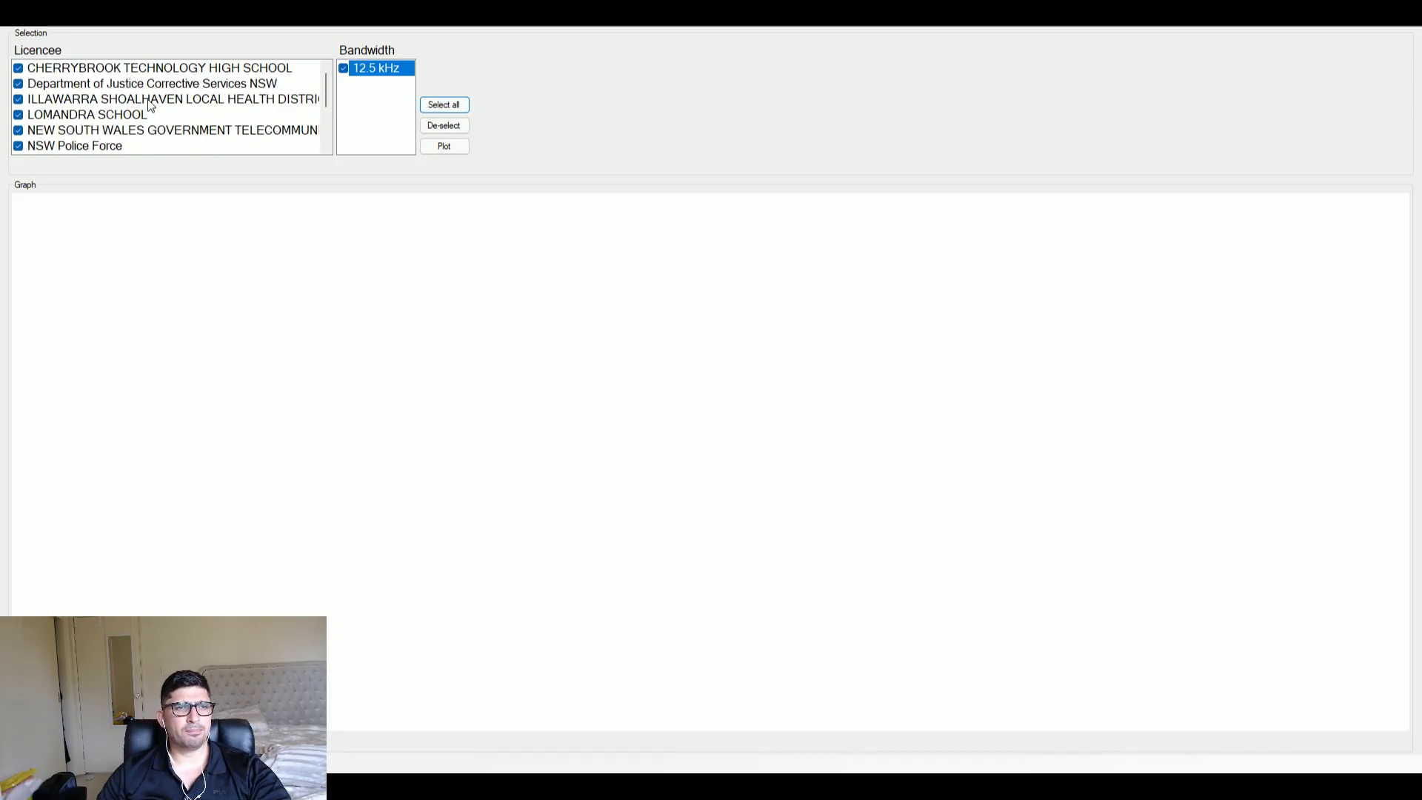
scroll(155, 104, "down", 4)
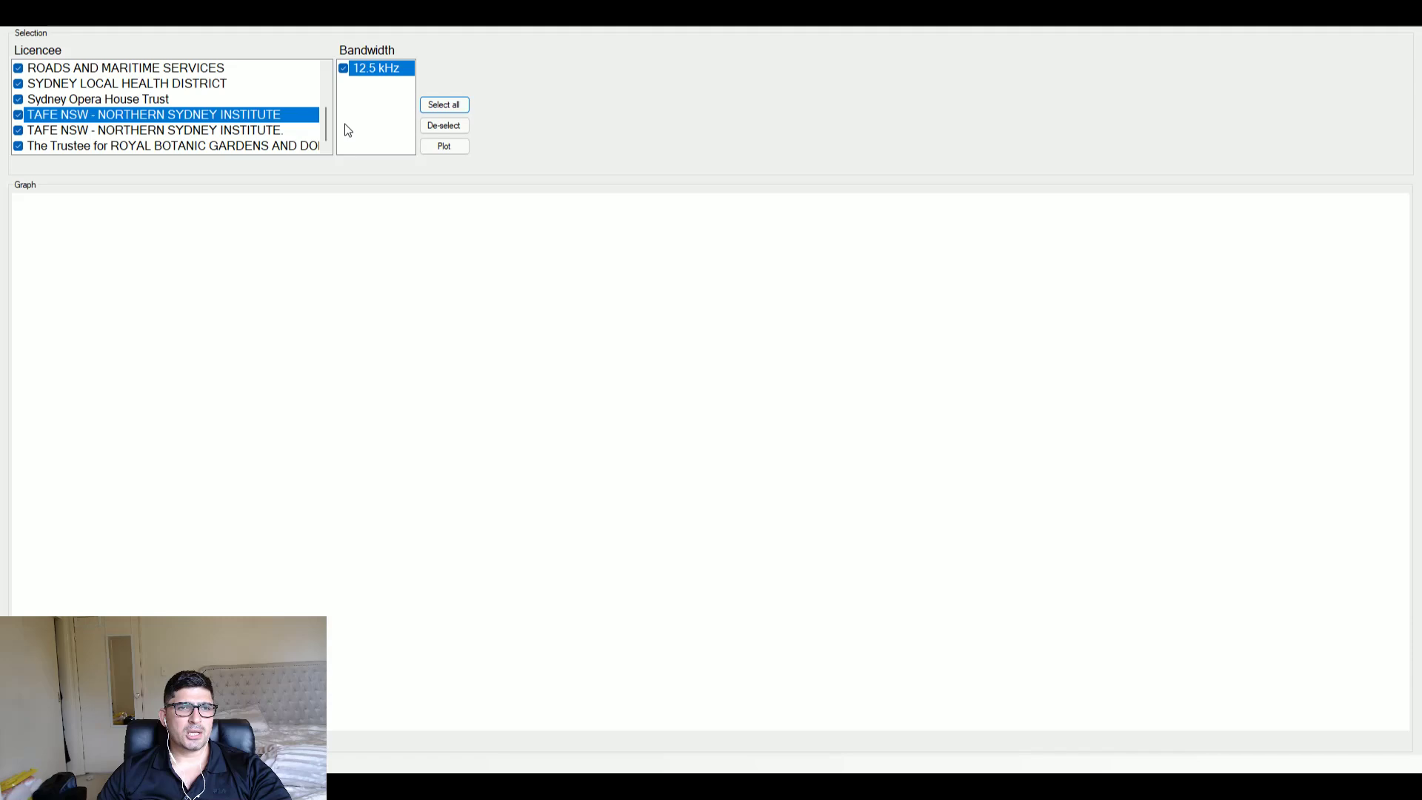
Plot distance to site against centre frequency for all ticked licencees.
left_click(445, 145)
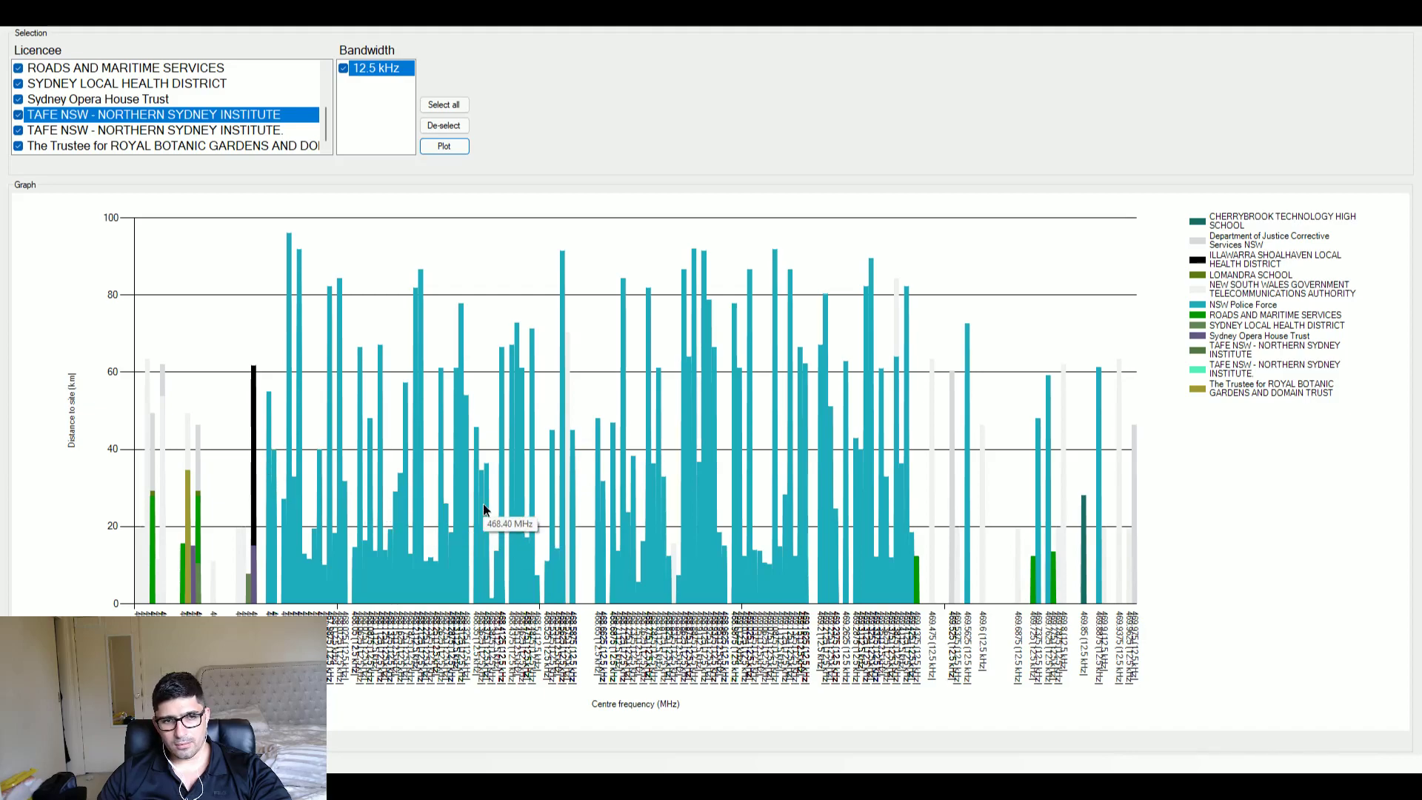
Zoom the chart into a centre-frequency range and page toward higher frequencies.
left_click_drag(333, 511, 740, 514)
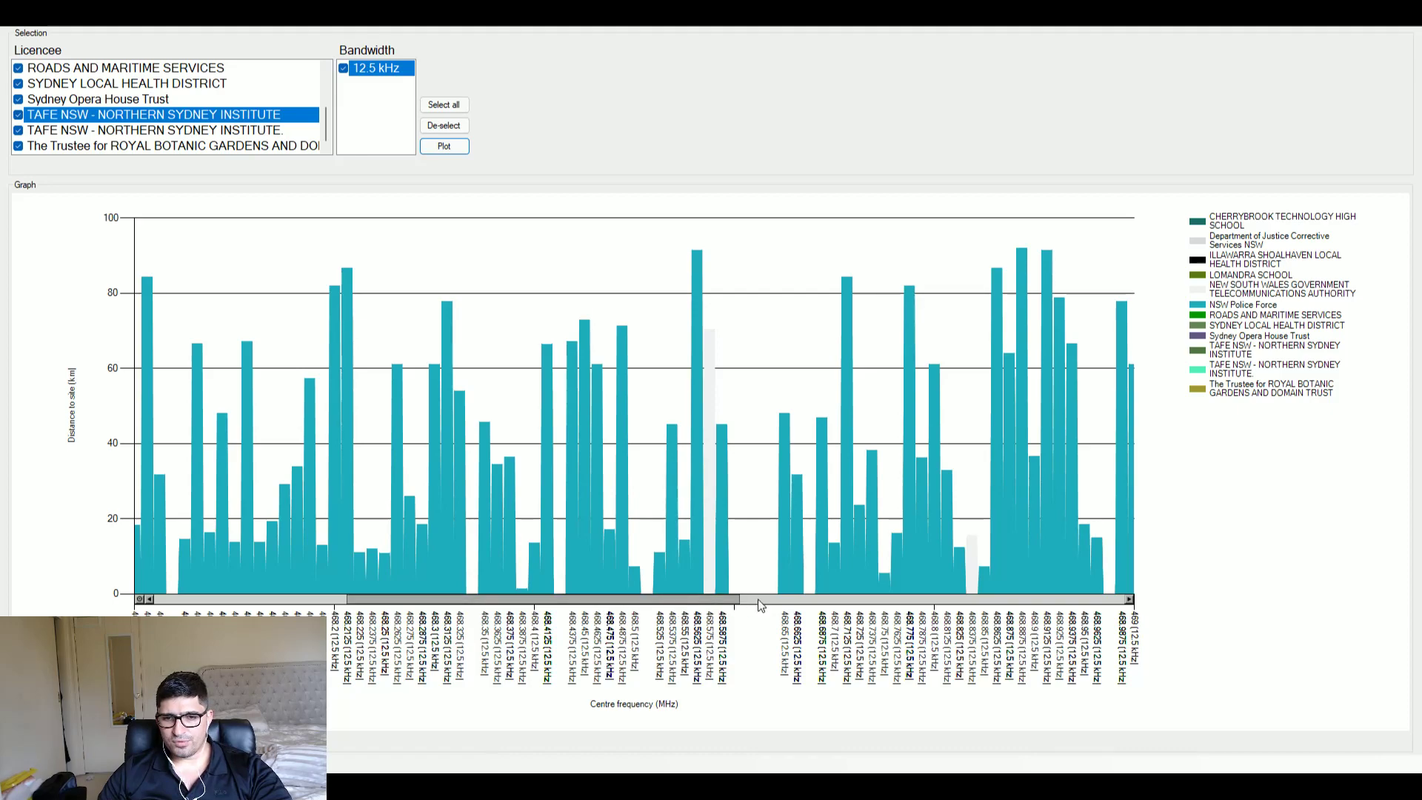
left_click(940, 598)
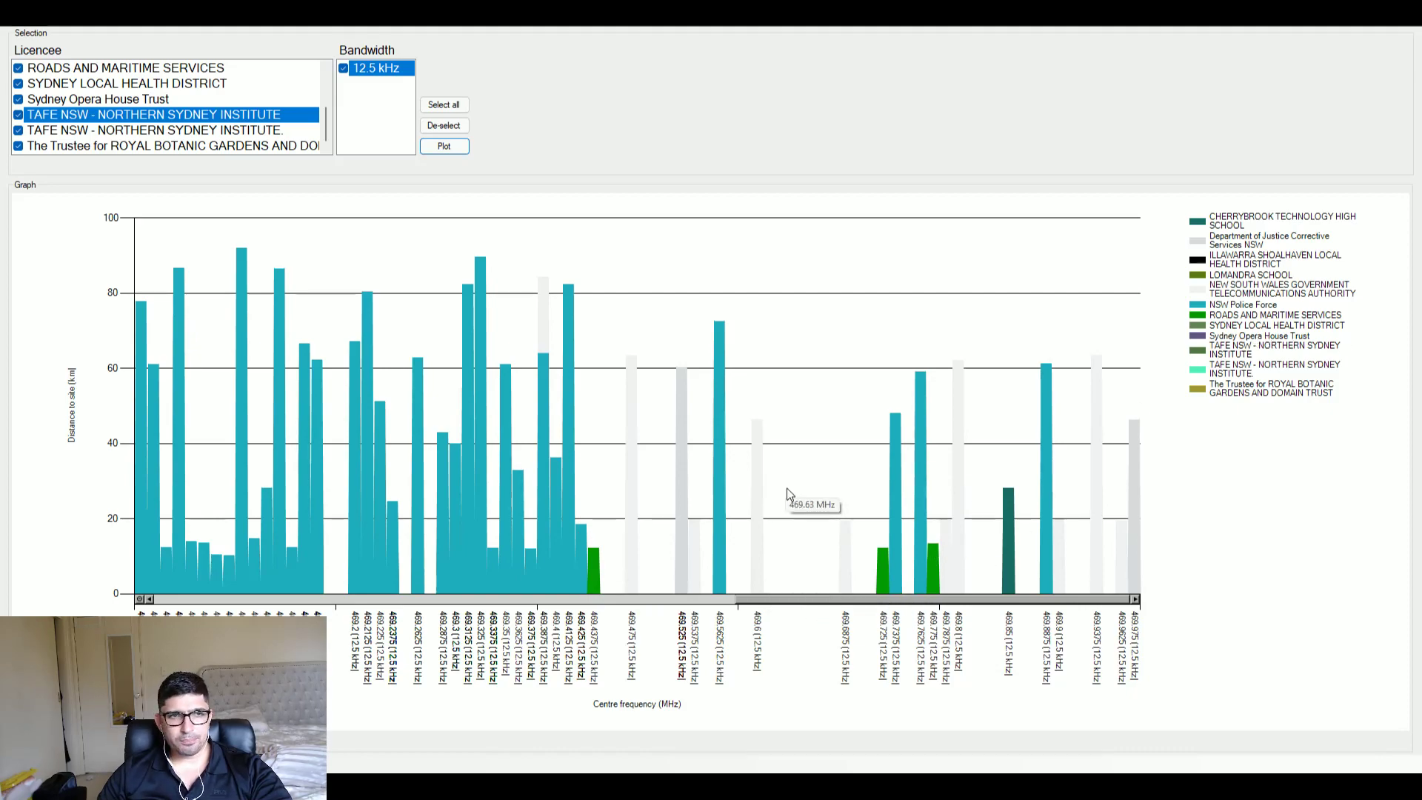
Reset the chart zoom to show the full centre-frequency range.
left_click(140, 599)
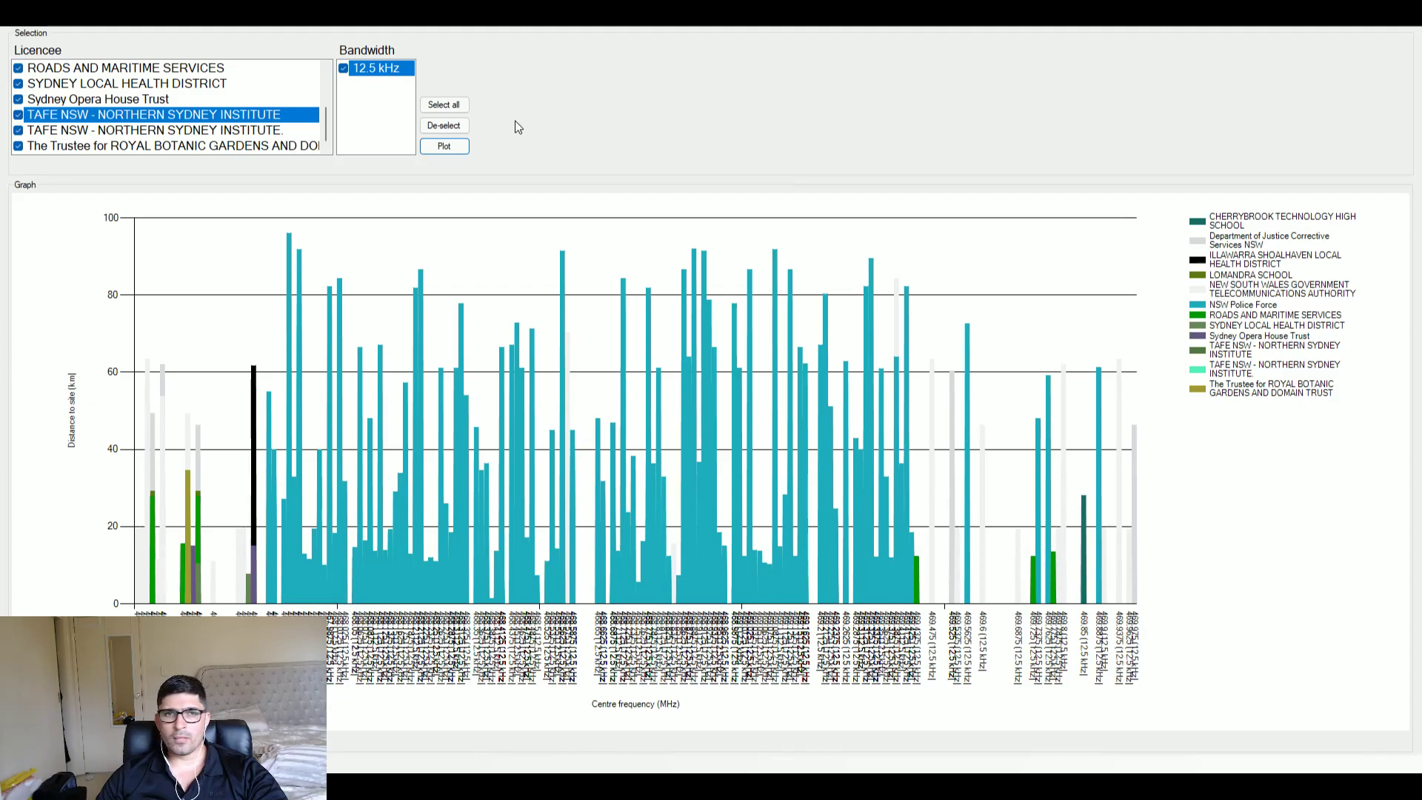
Re-plot the graph five times to cycle licencee colours, then close the Spectrum Analysis window.
left_click(447, 147)
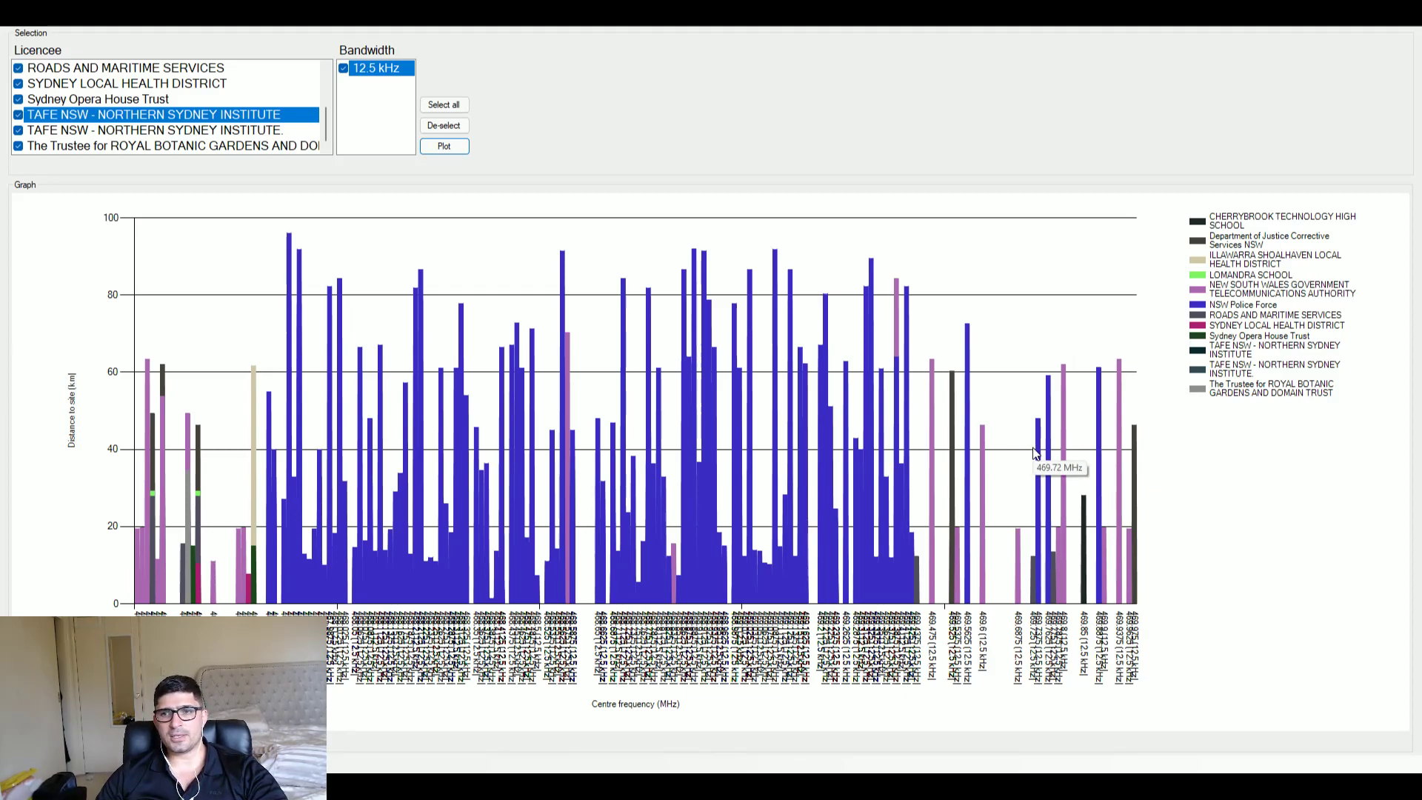
left_click(444, 147)
left_click(445, 147)
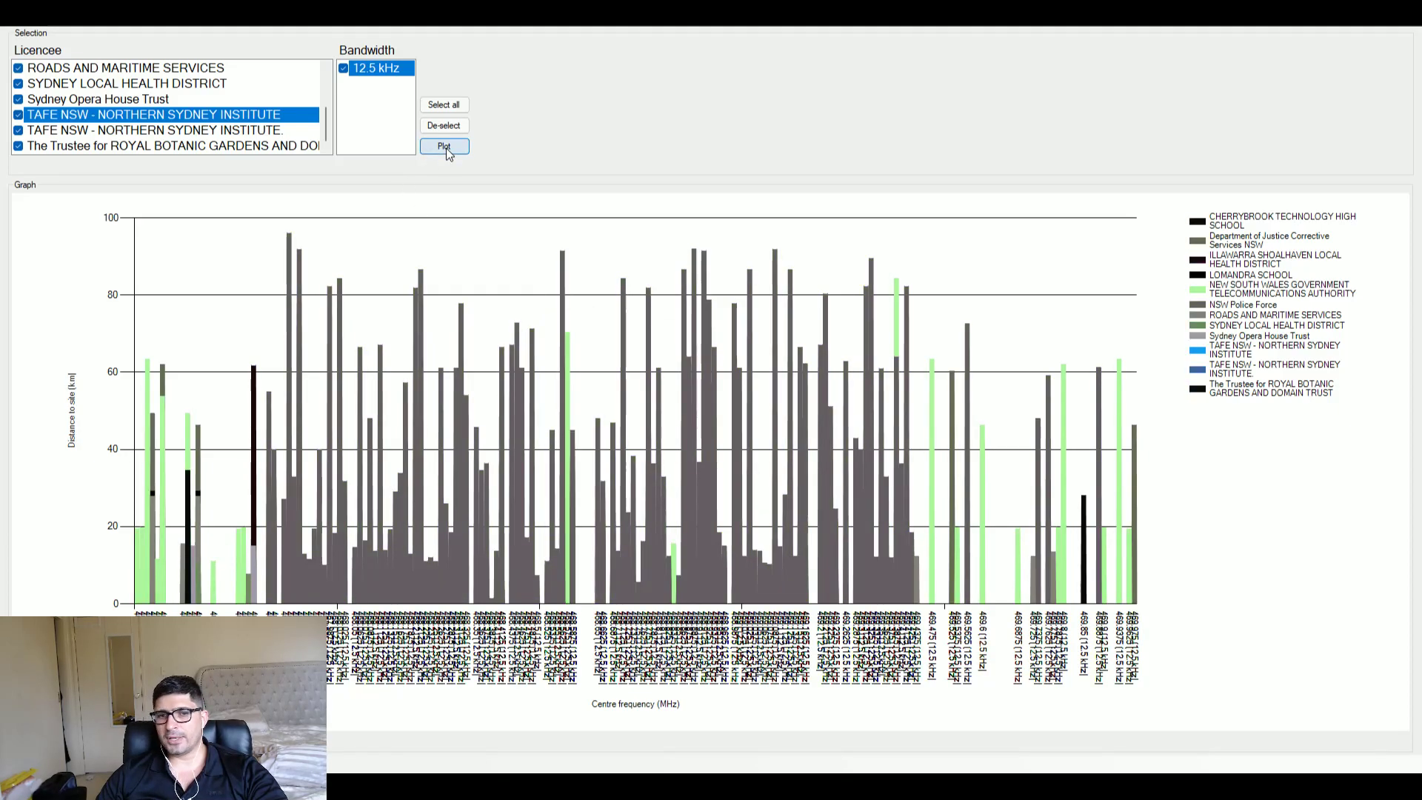
left_click(447, 148)
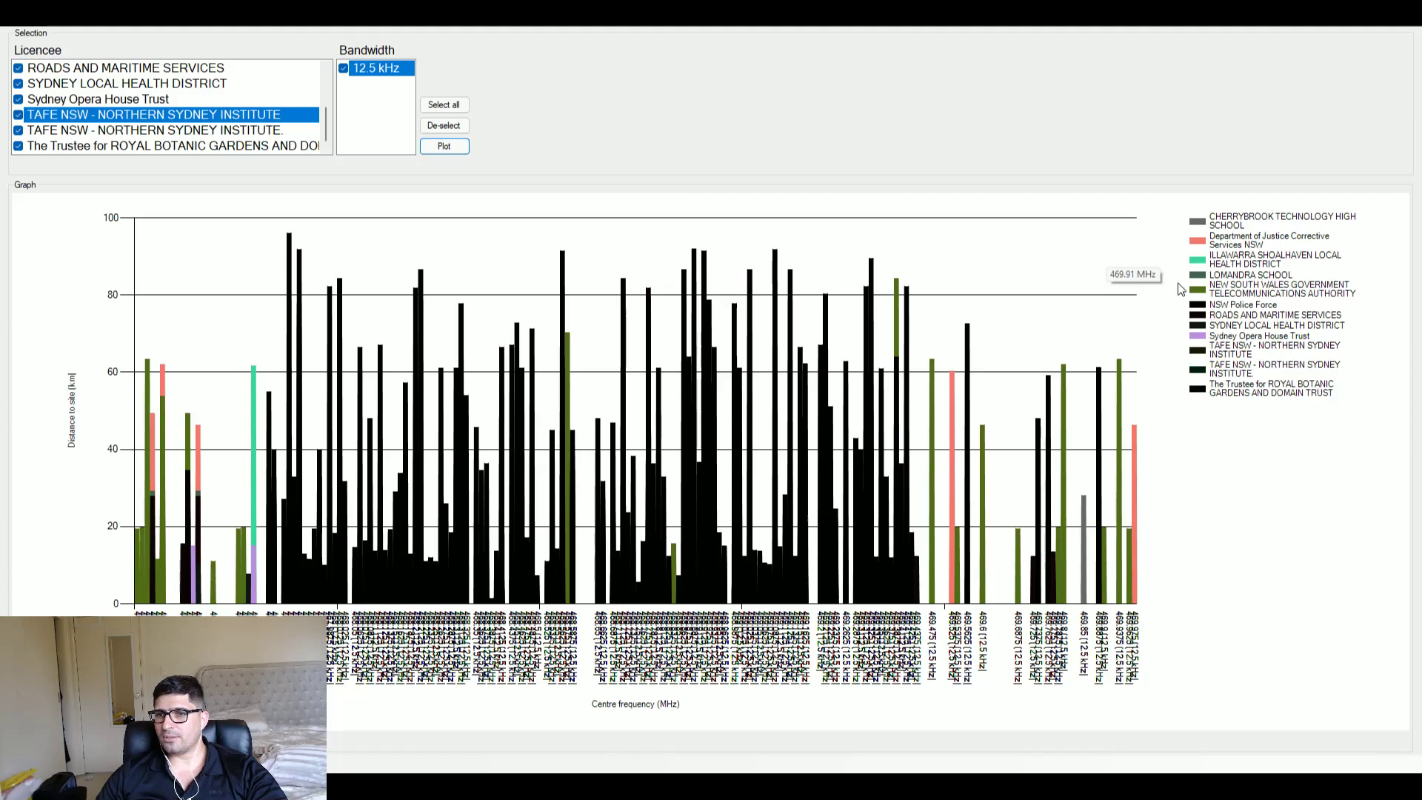
left_click(444, 147)
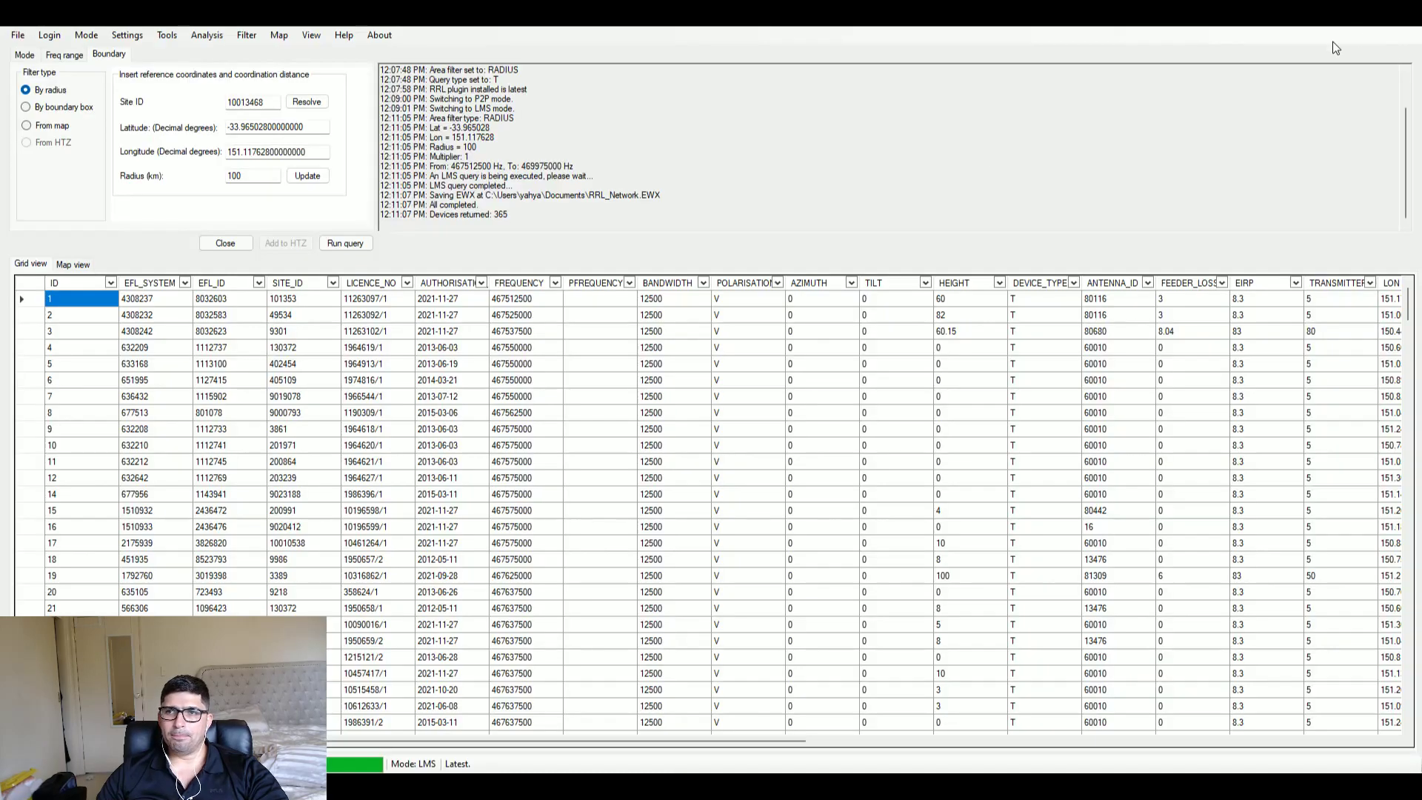
left_click(1408, 26)
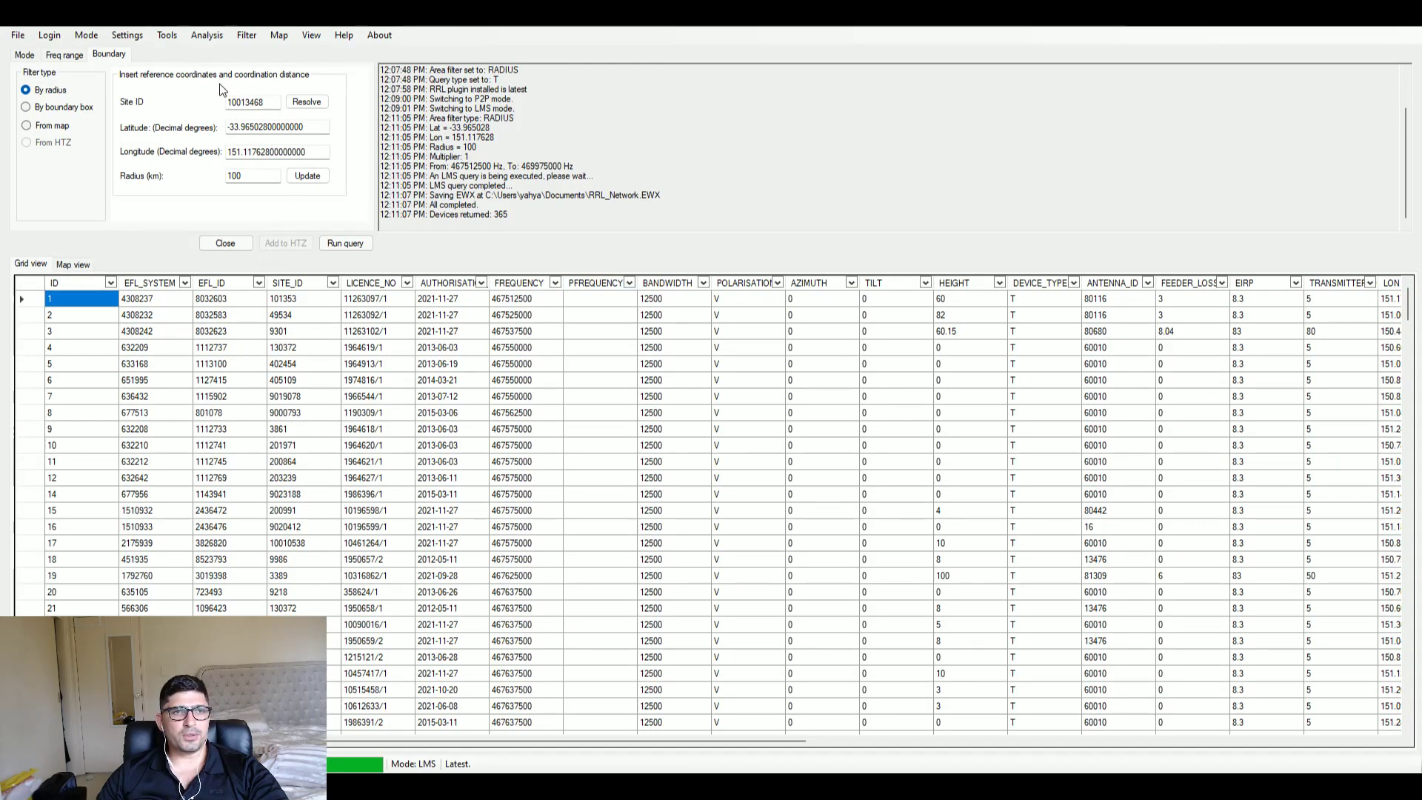
Pick a reference point on the map near the Blue Mountains and rerun the 100 km LMS query, returning 387 devices.
left_click(56, 127)
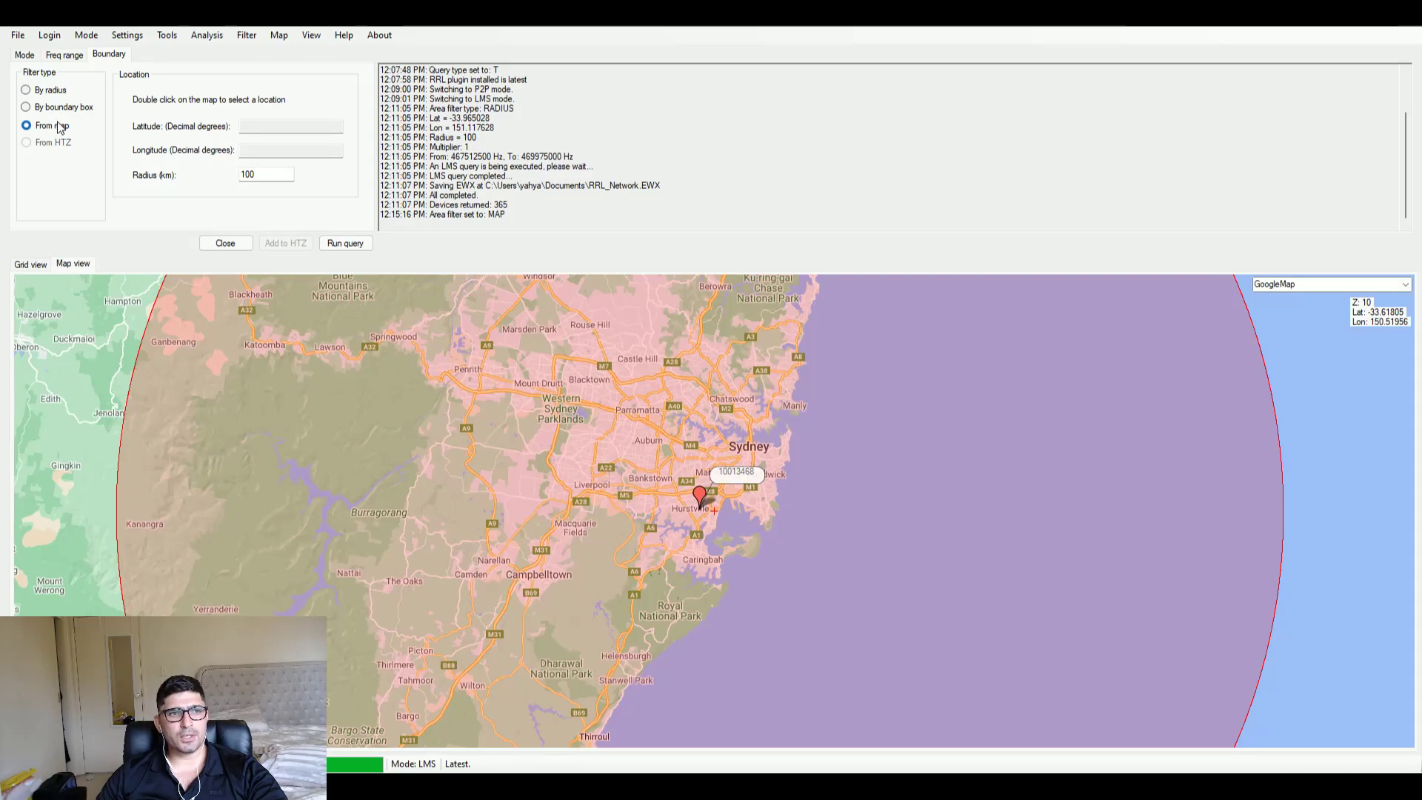
scroll(474, 491, "down", 1)
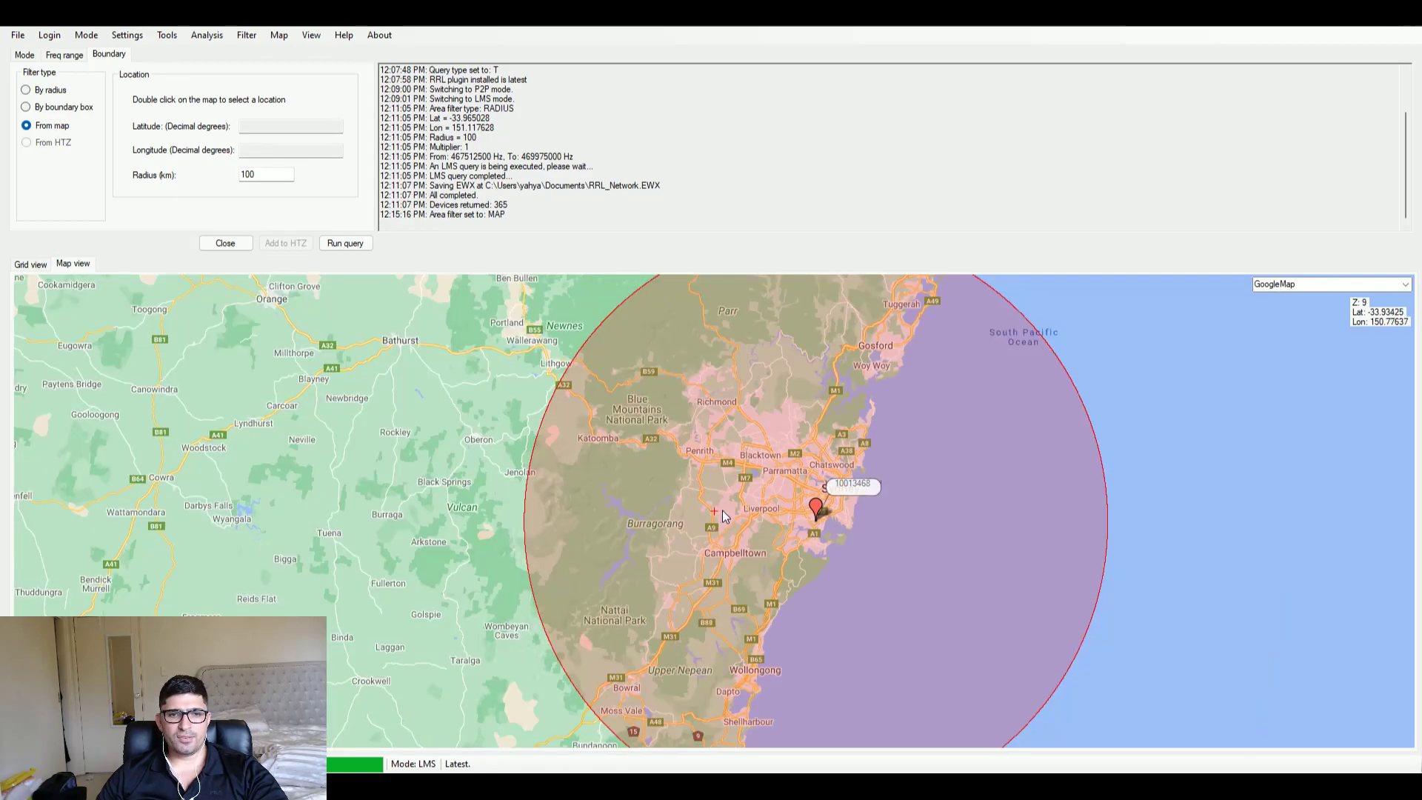
double_click(634, 412)
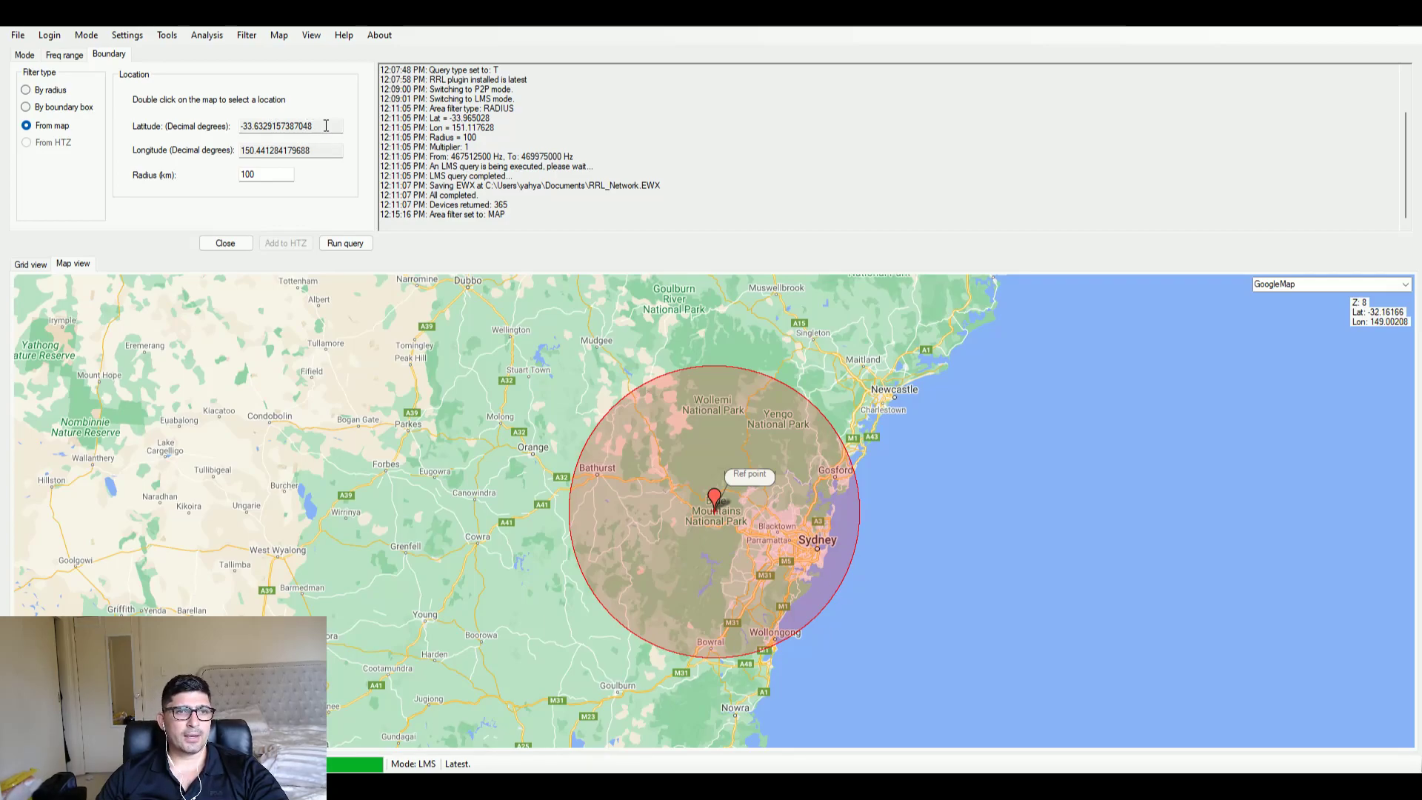
left_click_drag(326, 126, 205, 116)
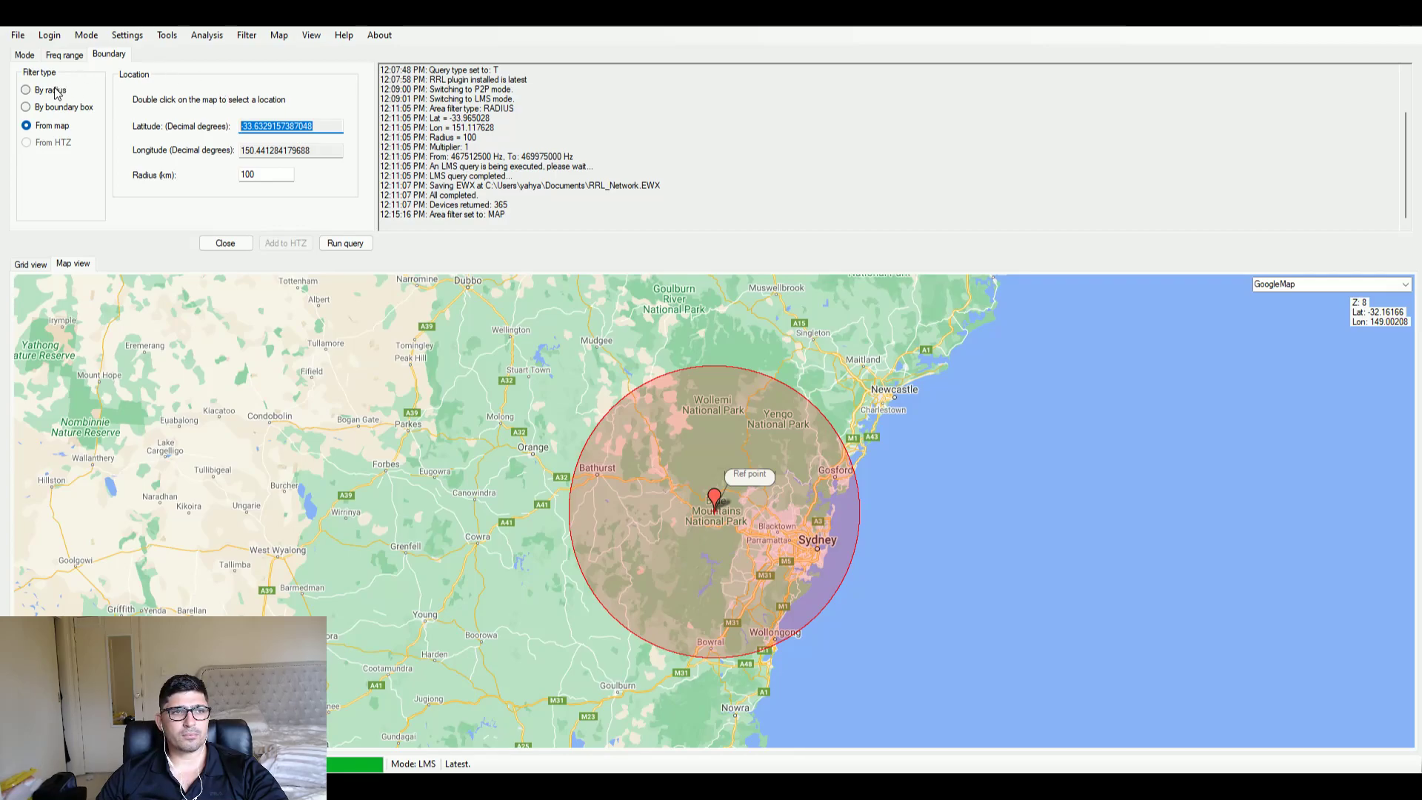
left_click(348, 244)
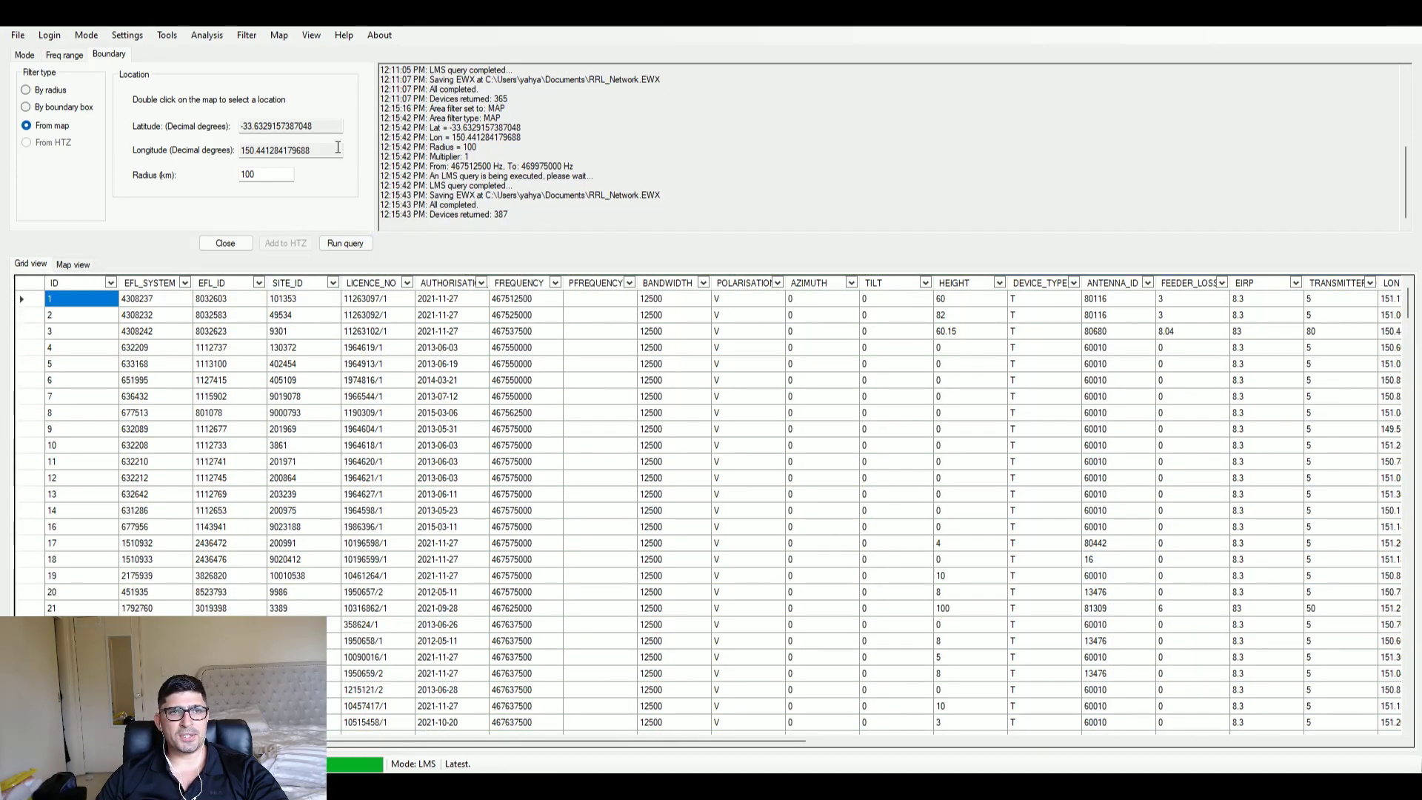
Plot the 387 returned transmitters on the map and zoom to inspect the sites clustered near Sydney.
left_click(251, 36)
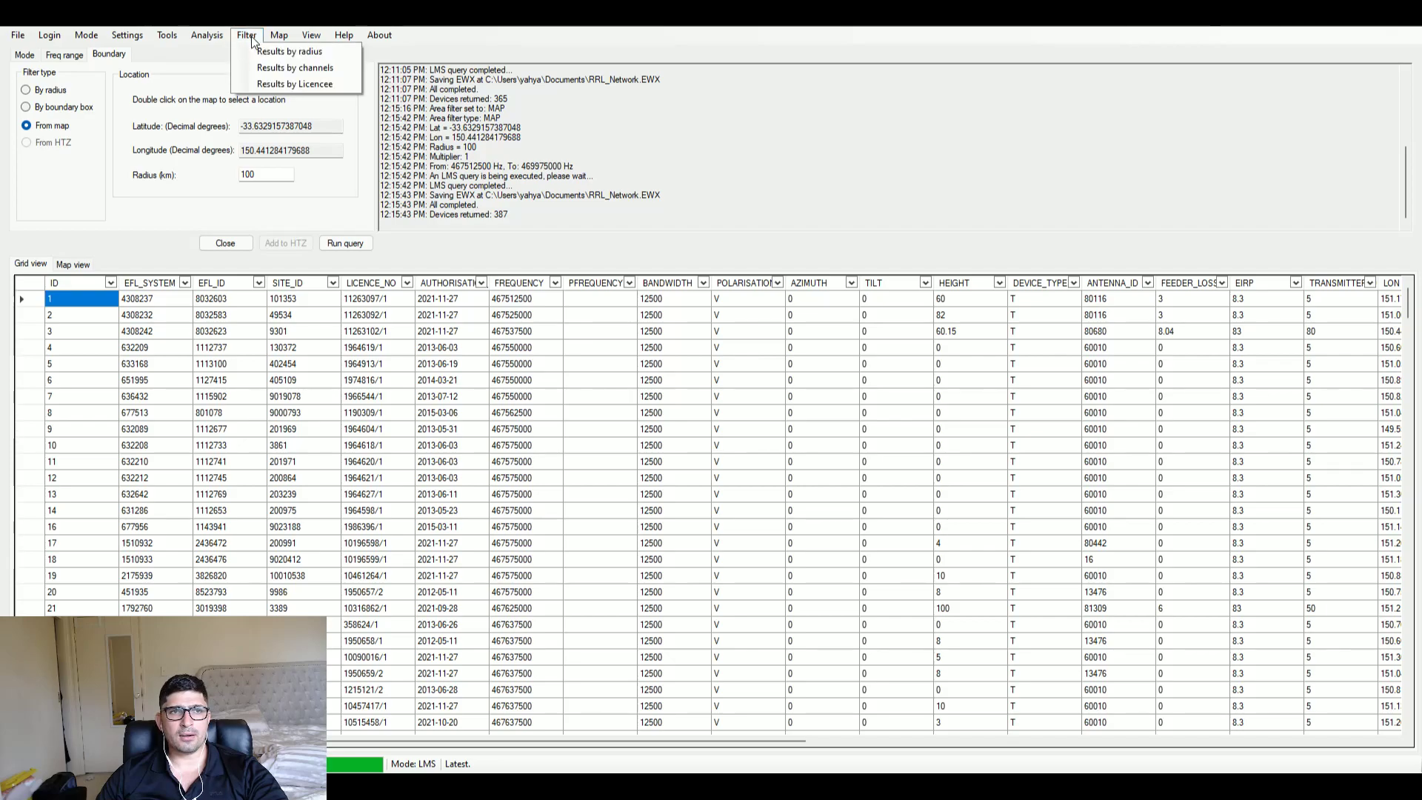
mouse_move(270, 37)
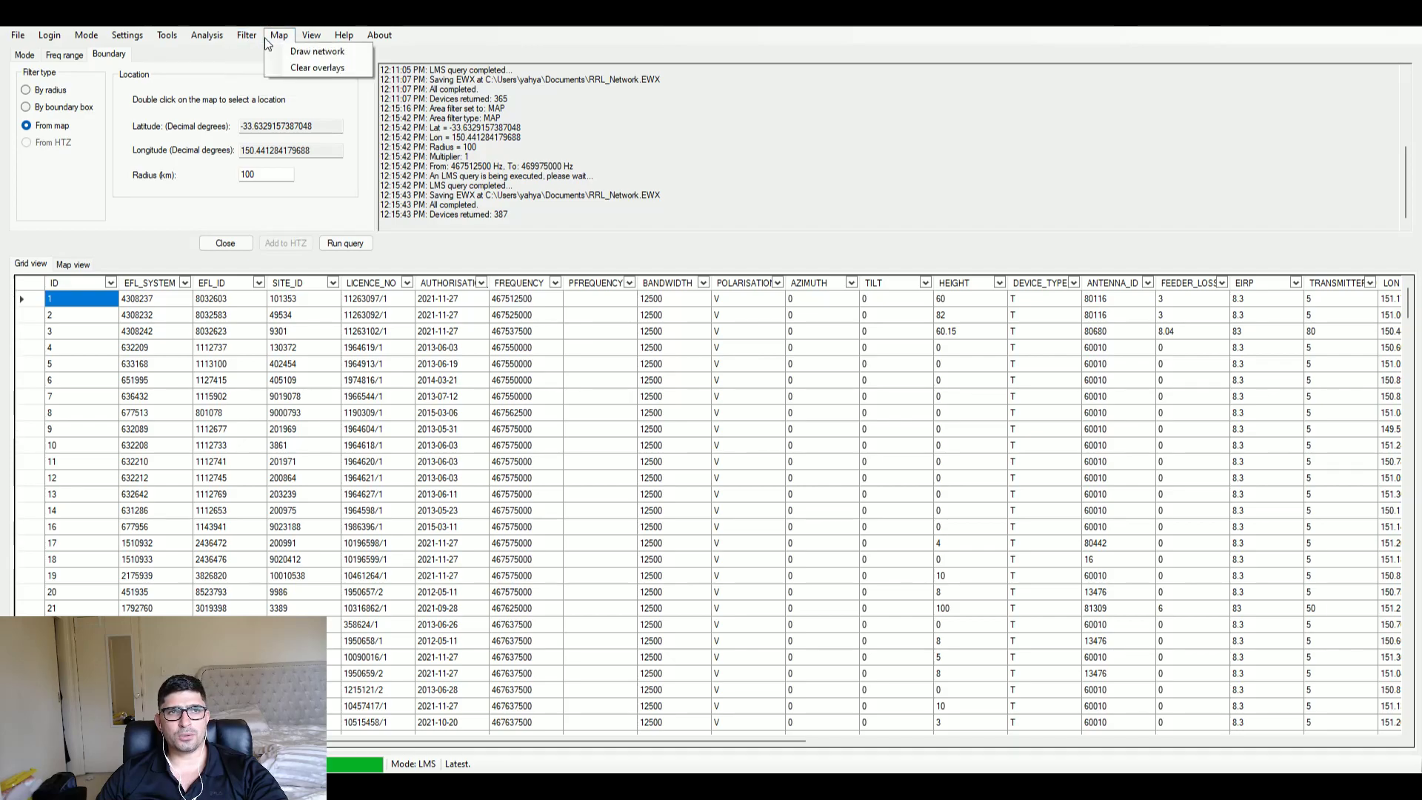
left_click(340, 52)
scroll(711, 512, "up", 1)
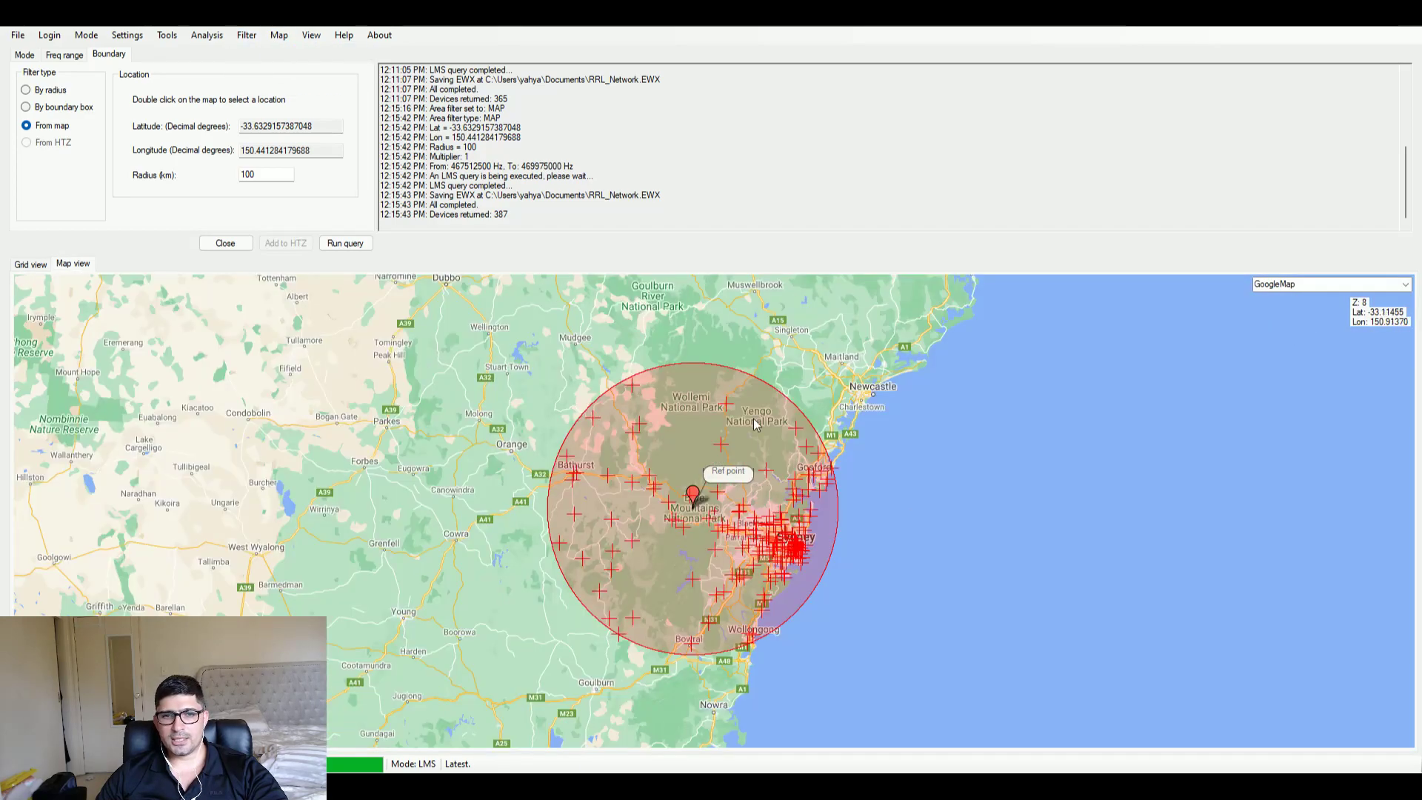
scroll(711, 533, "up", 1)
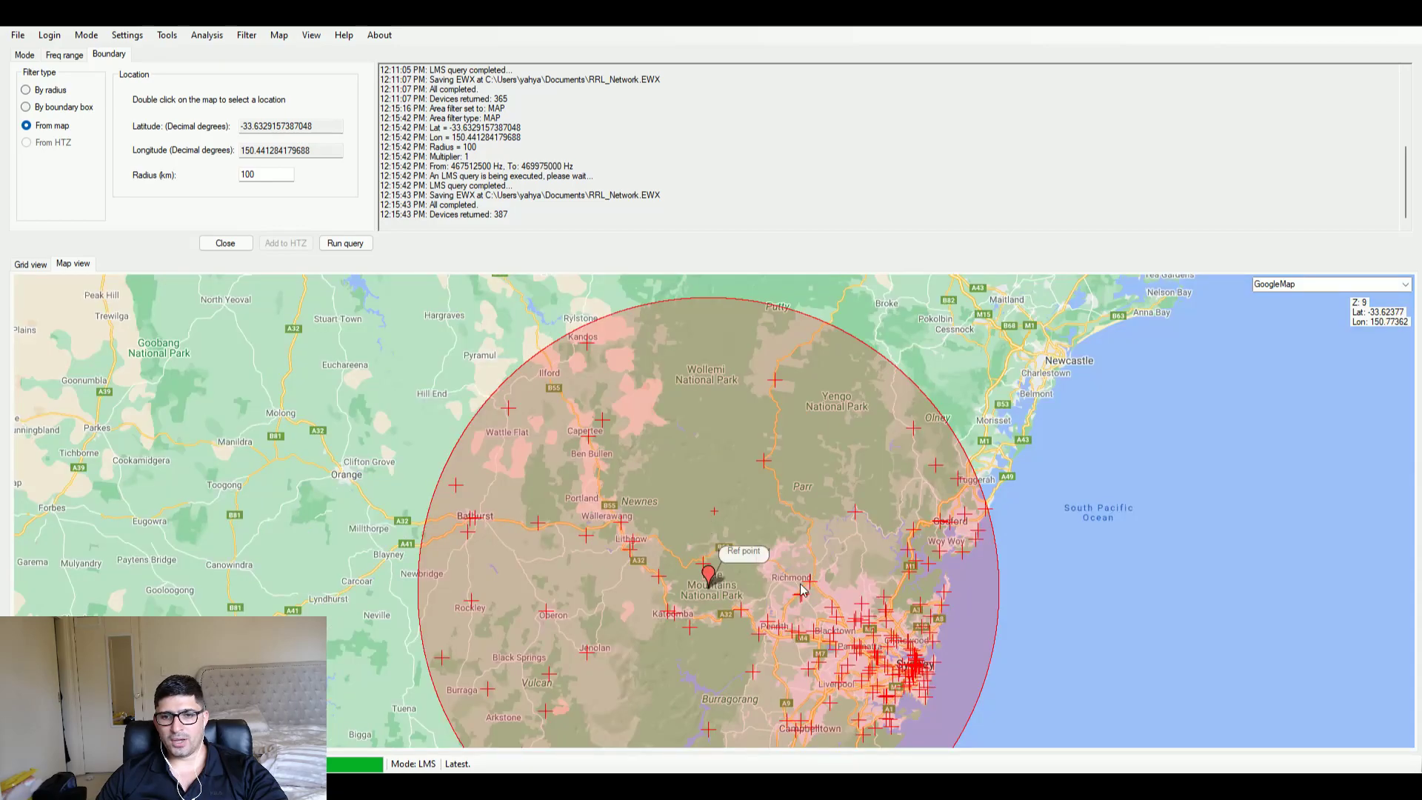
scroll(716, 517, "down", 1)
scroll(715, 517, "up", 1)
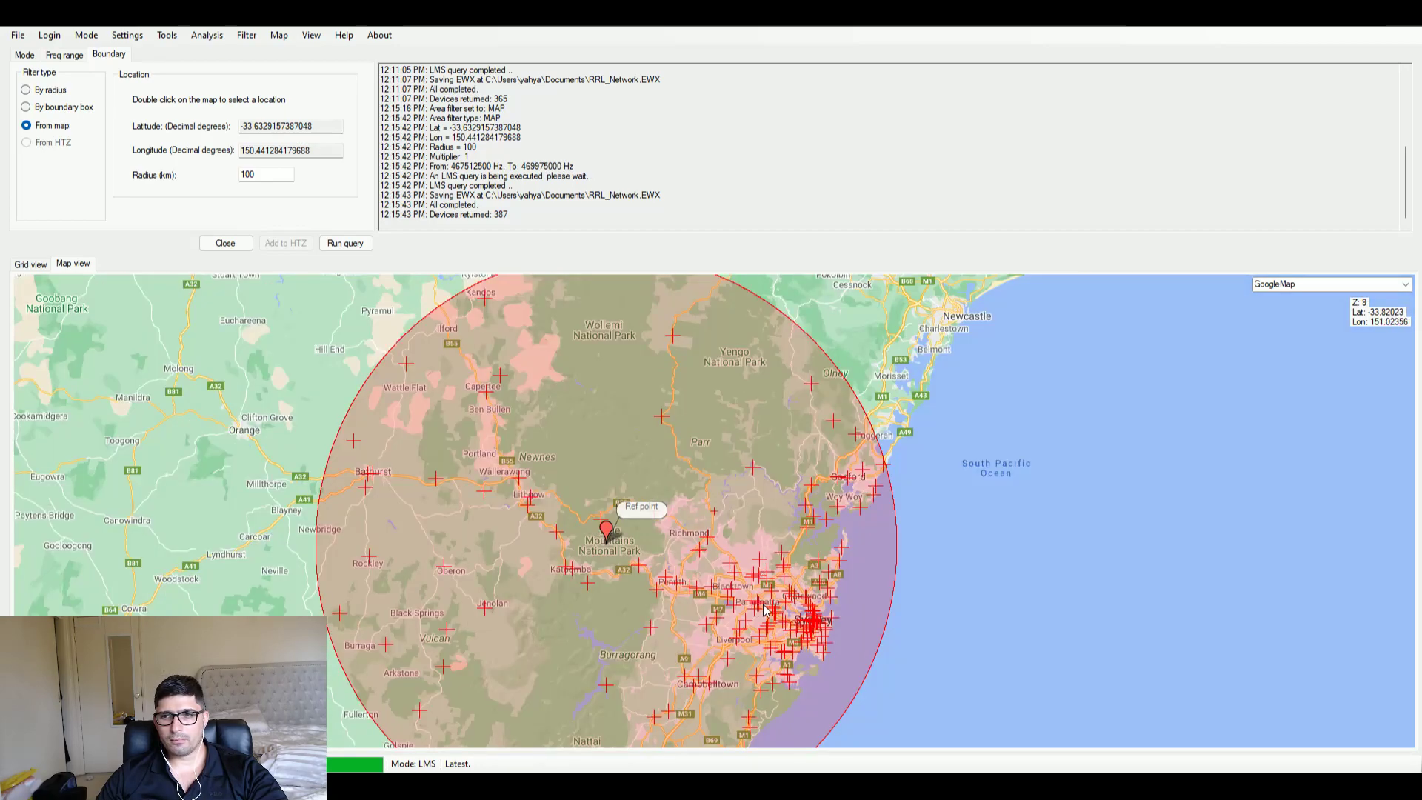
scroll(661, 585, "up", 1)
scroll(563, 448, "down", 1)
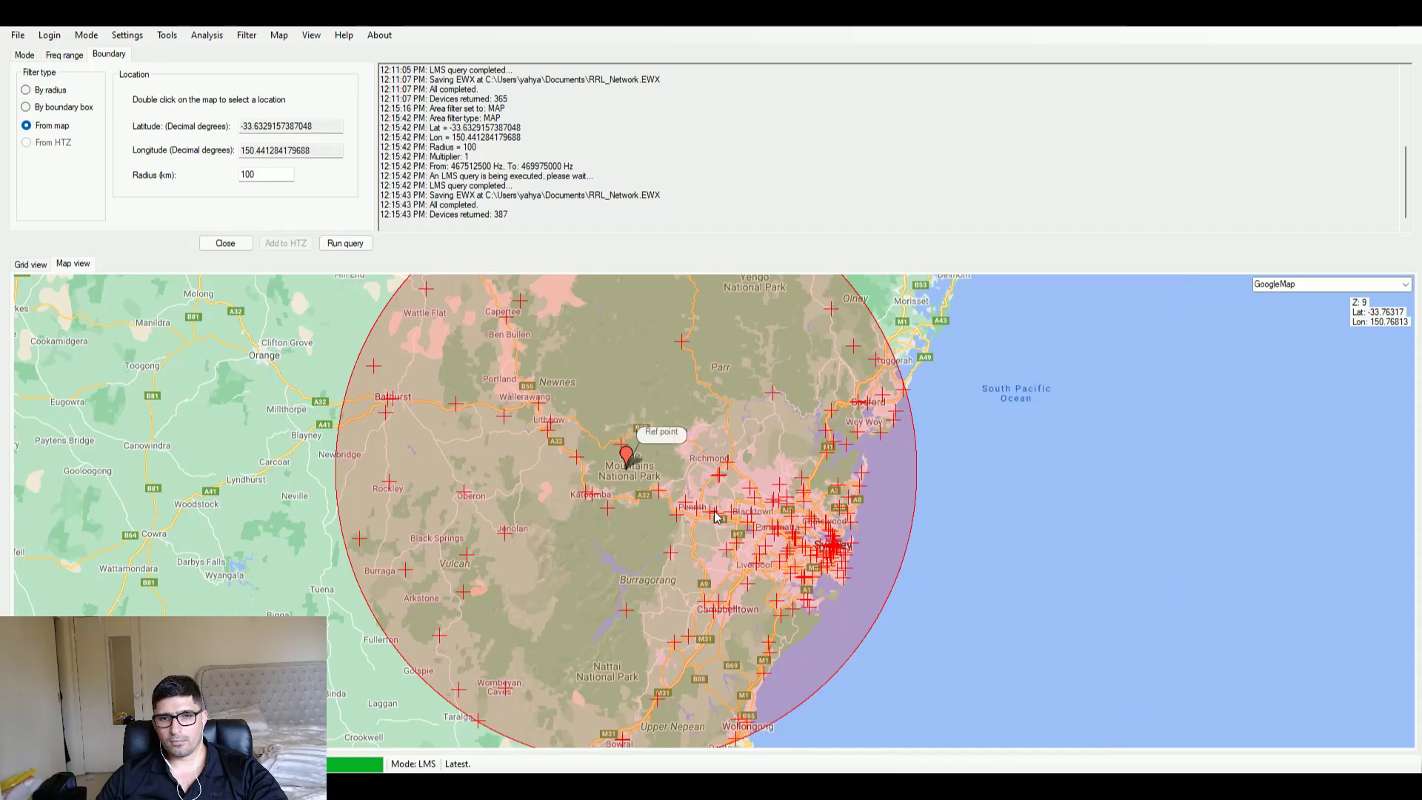
scroll(563, 447, "down", 1)
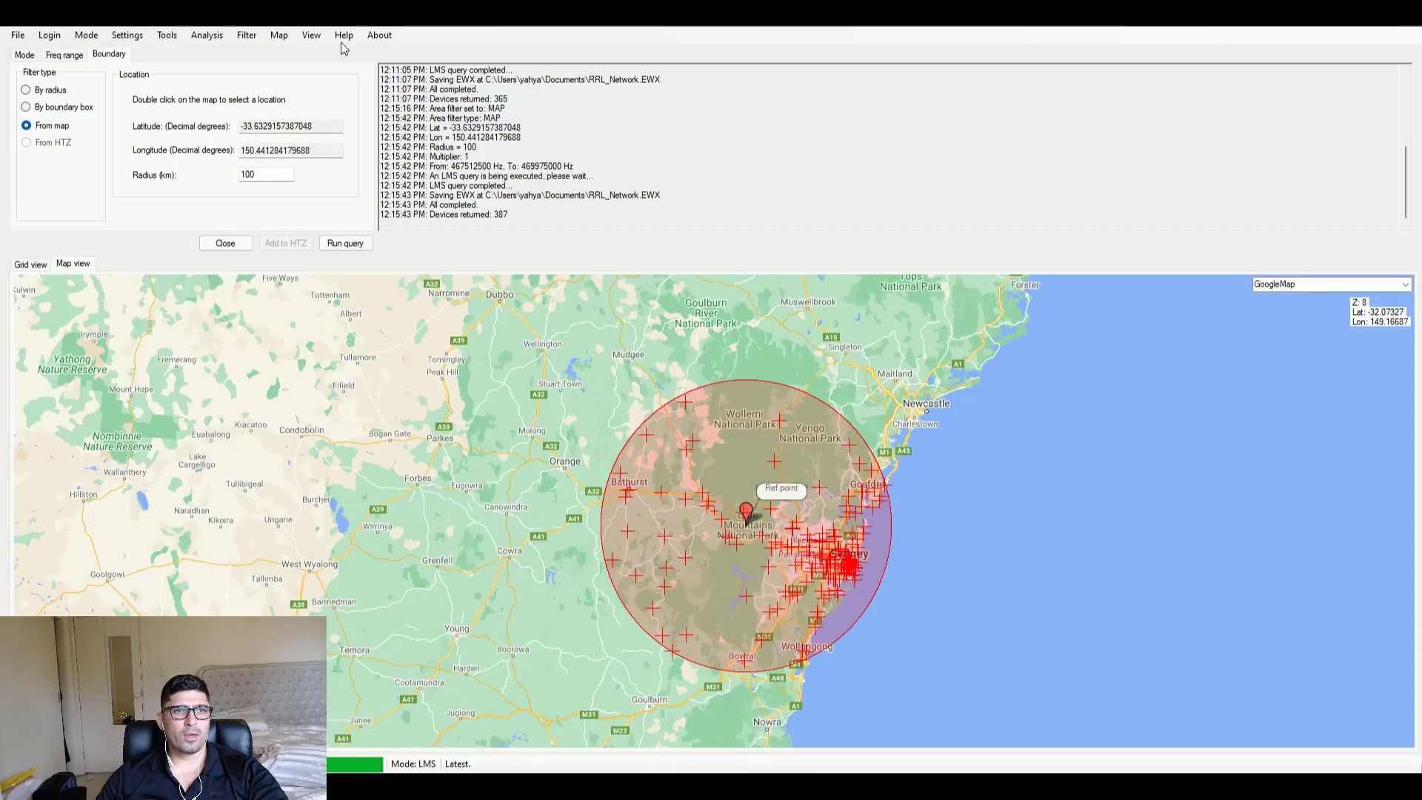
left_click(279, 35)
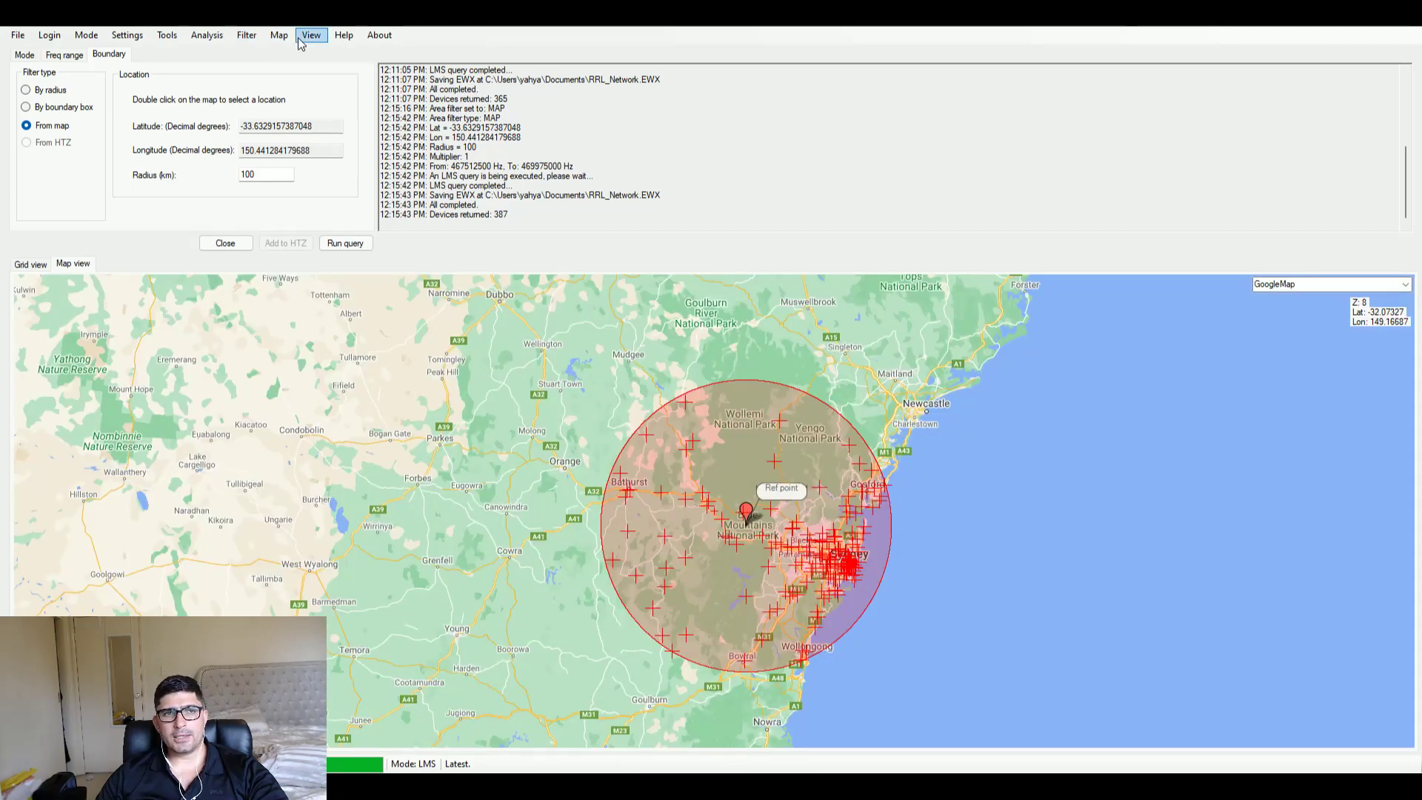
Run spectrum analysis with all licensees selected, plotting distance against centre frequency in a maximised window.
left_click(221, 51)
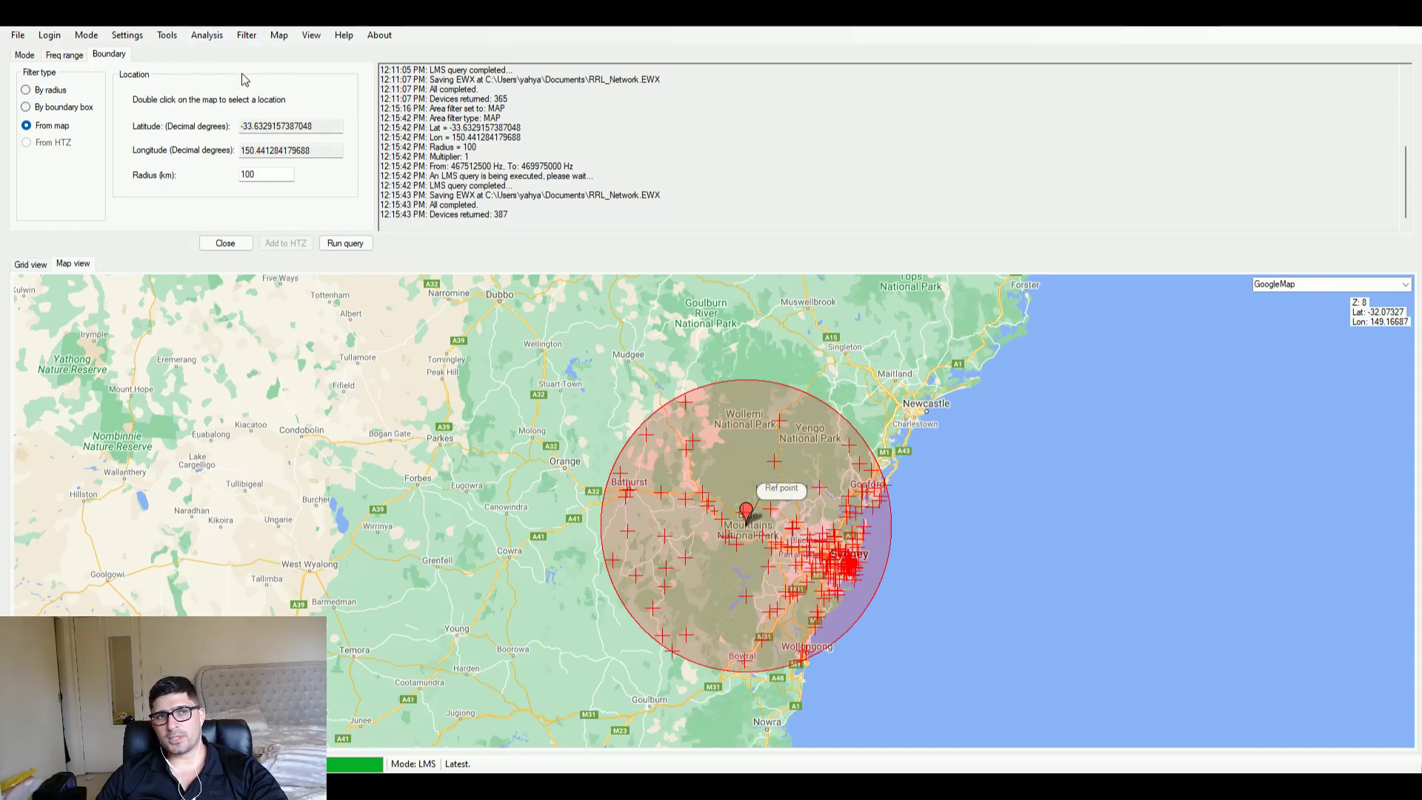
left_click(623, 284)
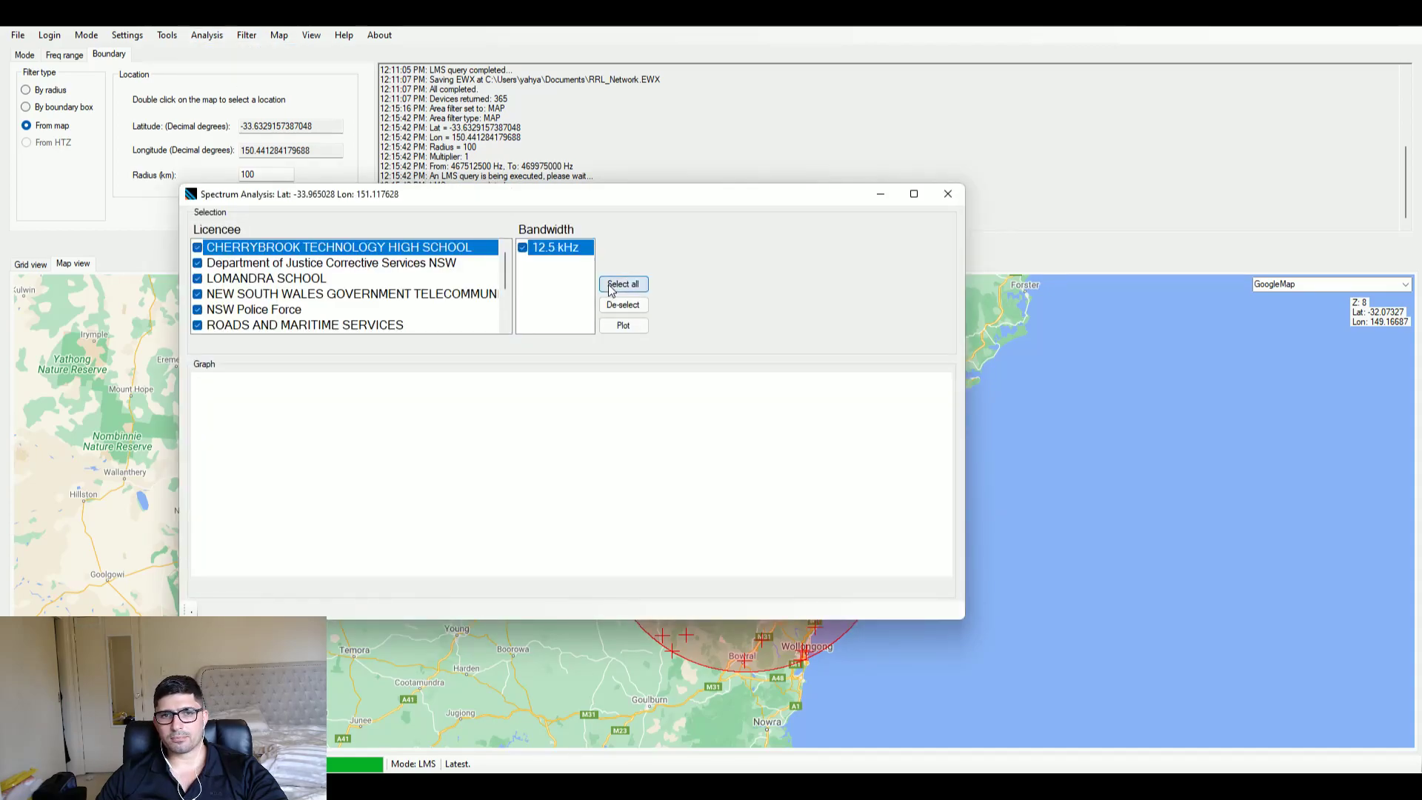
scroll(310, 289, "down", 1)
scroll(310, 289, "down", 1)
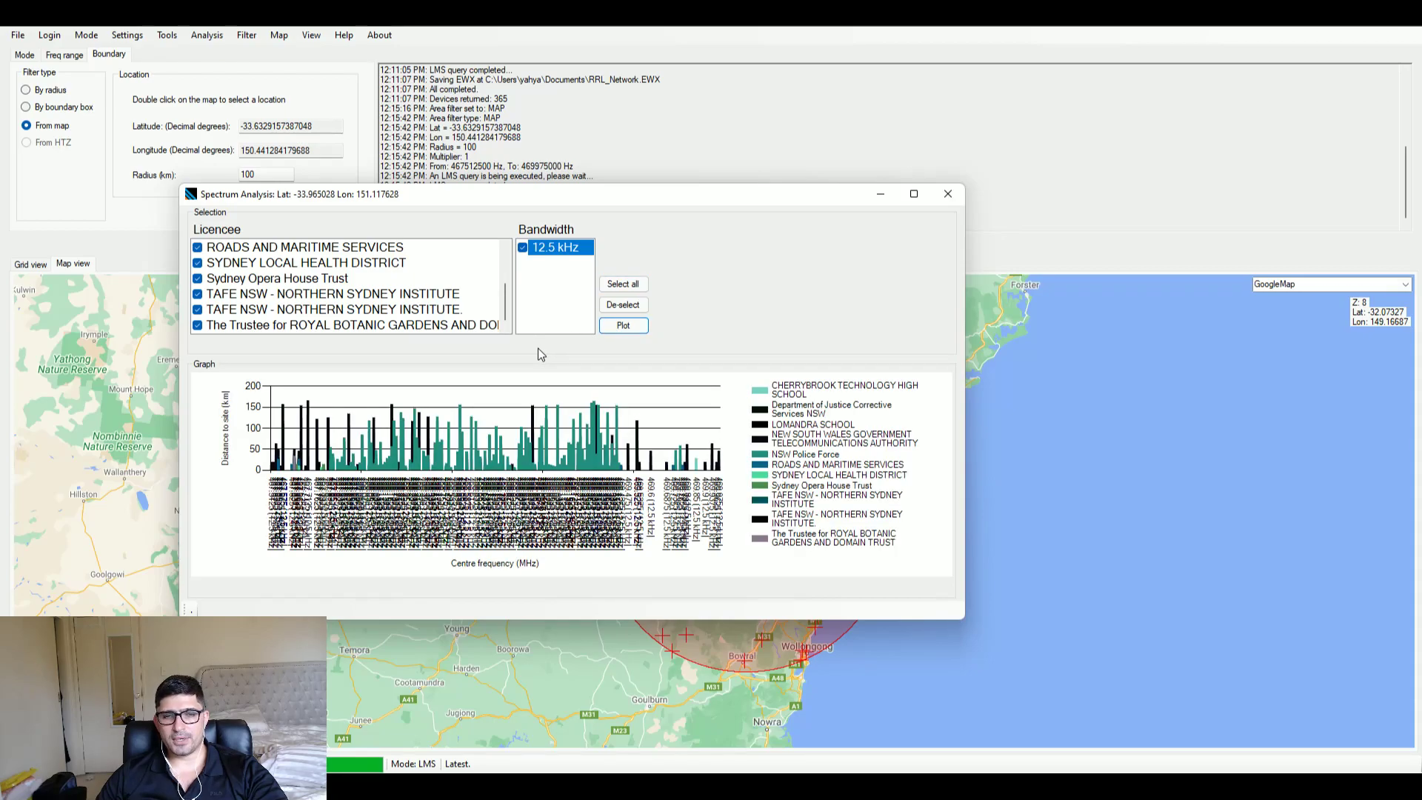
left_click(915, 195)
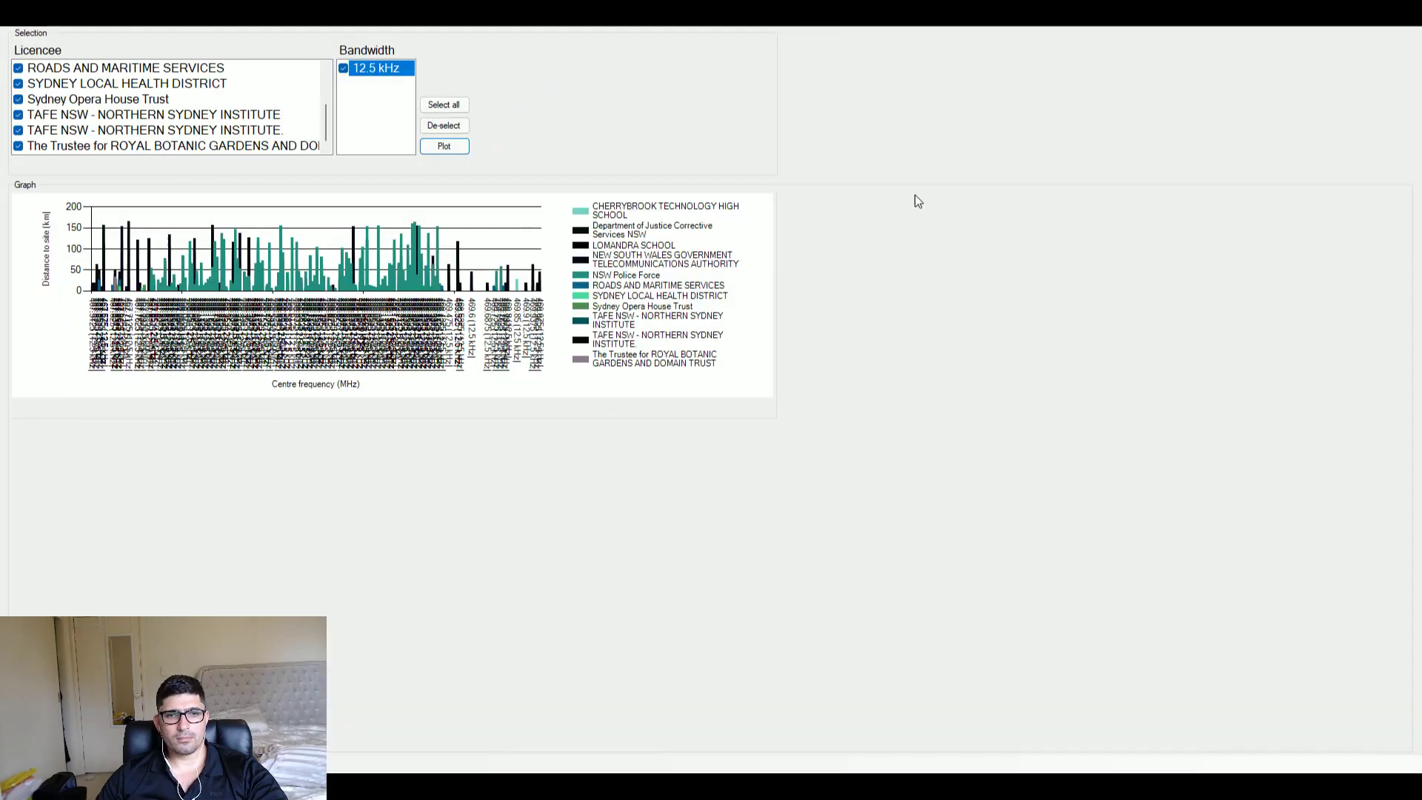